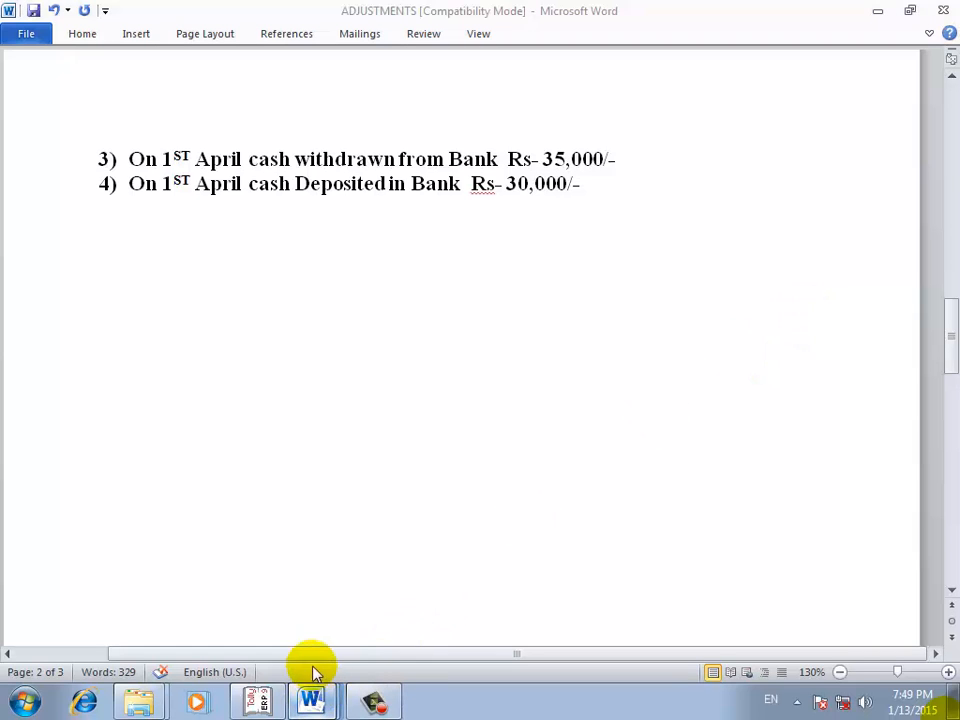
# Switch to the "adj no 1 to 4" document and review which voucher type adjustment 3 uses
pyautogui.hotkey('alt', 'Tab')
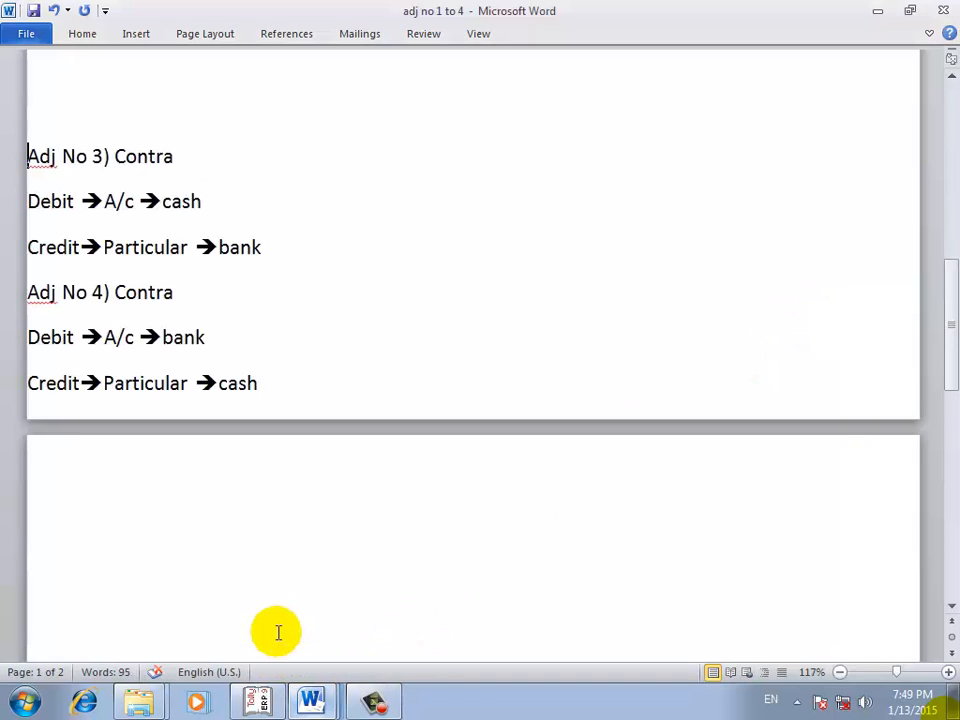
pyautogui.click(30, 154)
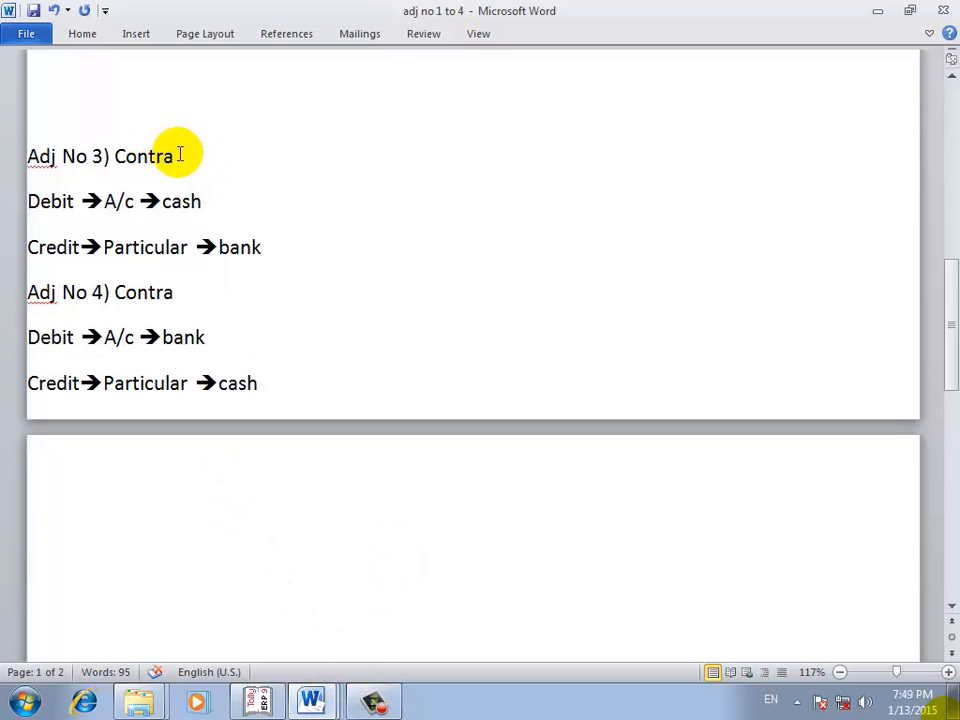
pyautogui.moveTo(180, 155); pyautogui.dragTo(112, 156)
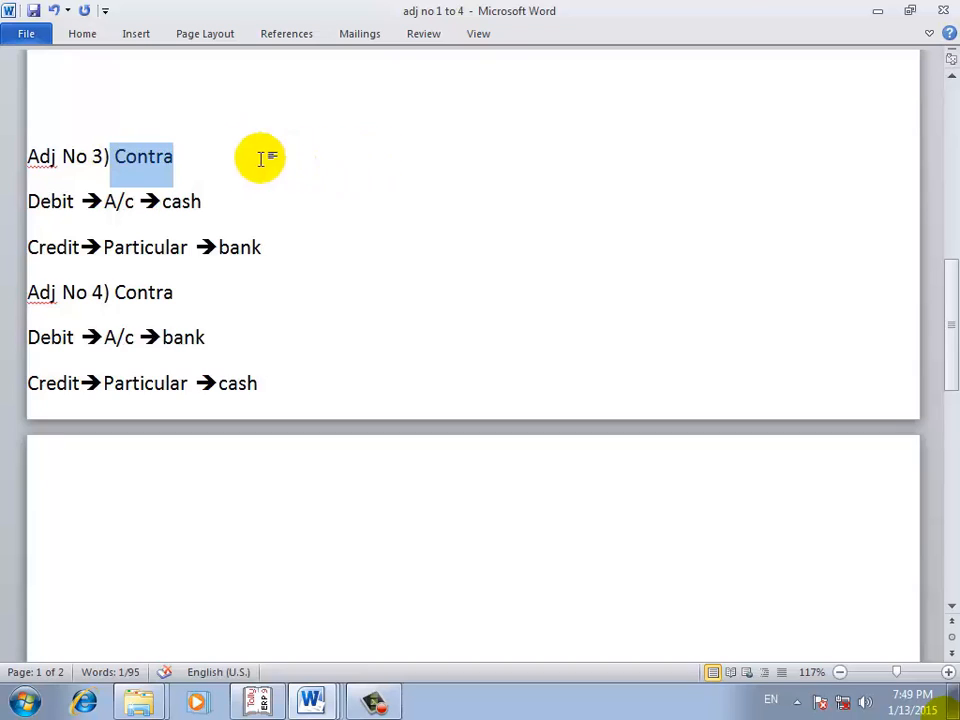
pyautogui.click(216, 159)
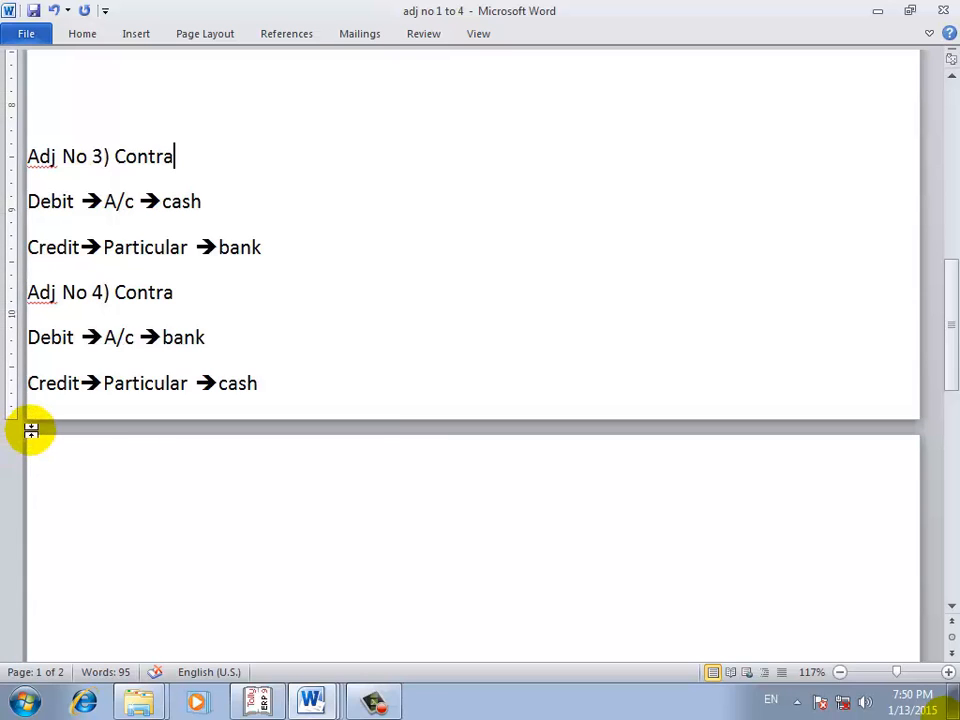
# Switch to the ADJUSTMENTS document and examine the wording and amounts of transactions 3 and 4
pyautogui.click(318, 705)
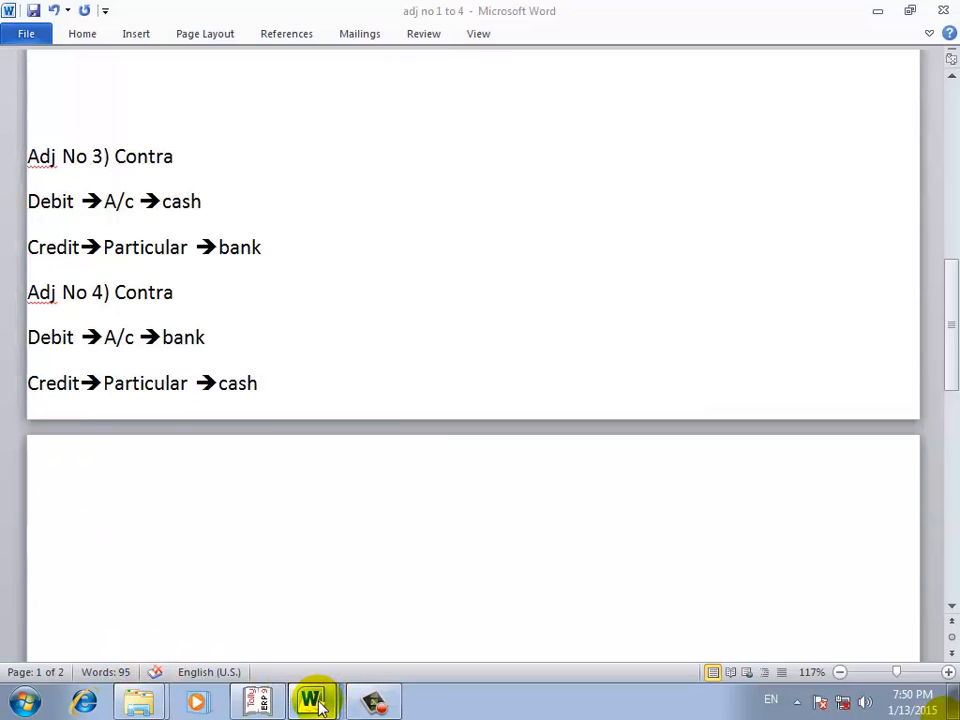
pyautogui.click(261, 658)
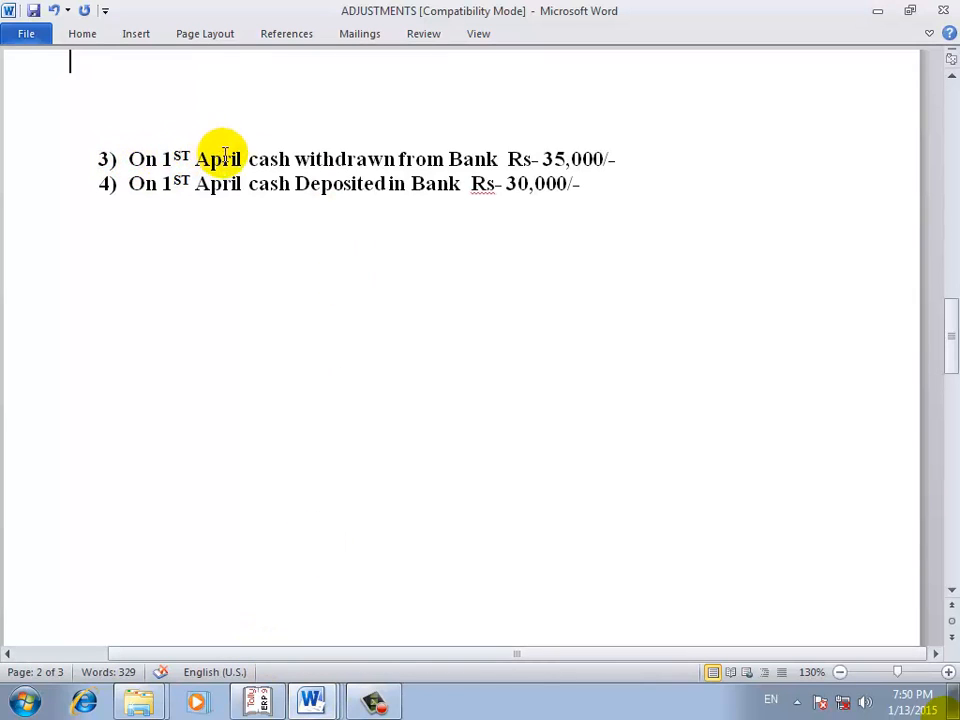
pyautogui.moveTo(247, 157); pyautogui.dragTo(592, 157)
pyautogui.click(619, 157)
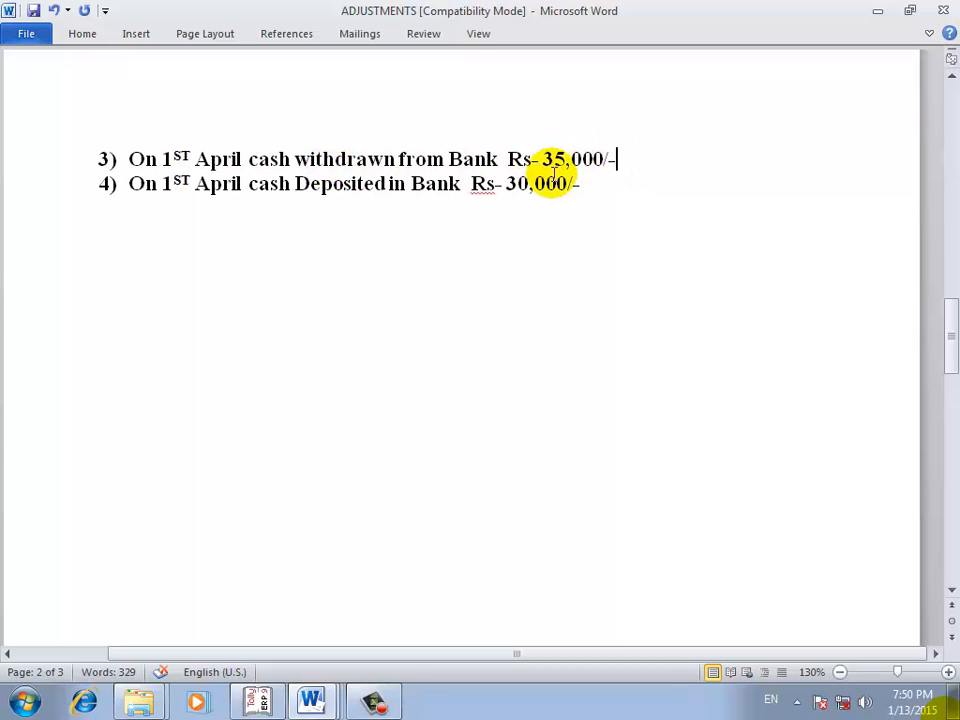
pyautogui.moveTo(536, 156); pyautogui.dragTo(628, 156)
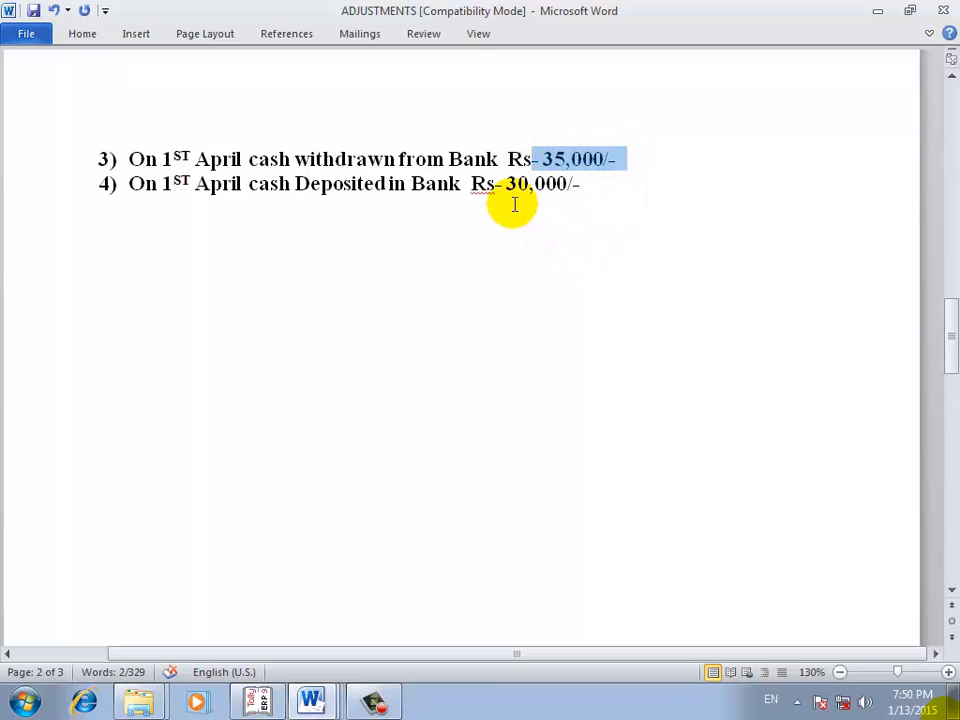
pyautogui.moveTo(245, 156); pyautogui.dragTo(313, 150)
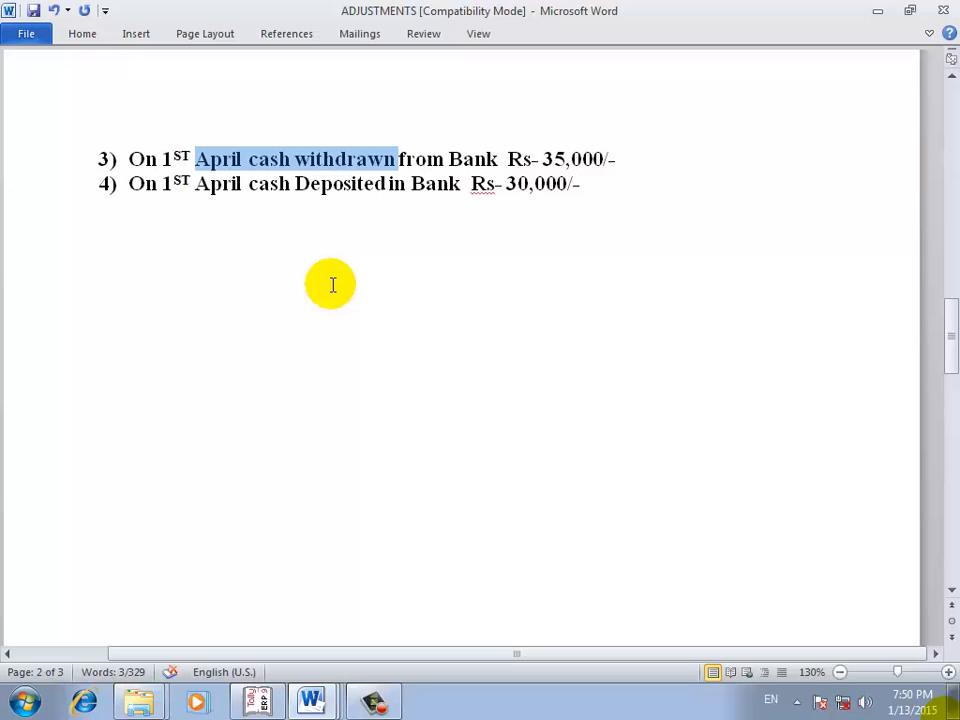
pyautogui.click(252, 225)
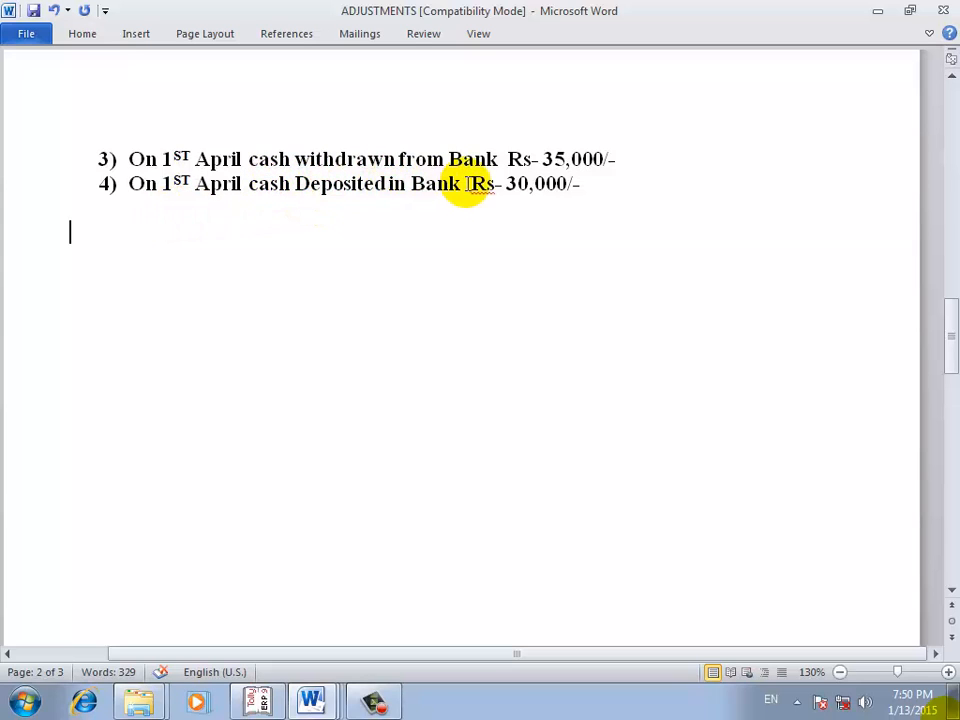
pyautogui.moveTo(508, 184); pyautogui.dragTo(558, 182)
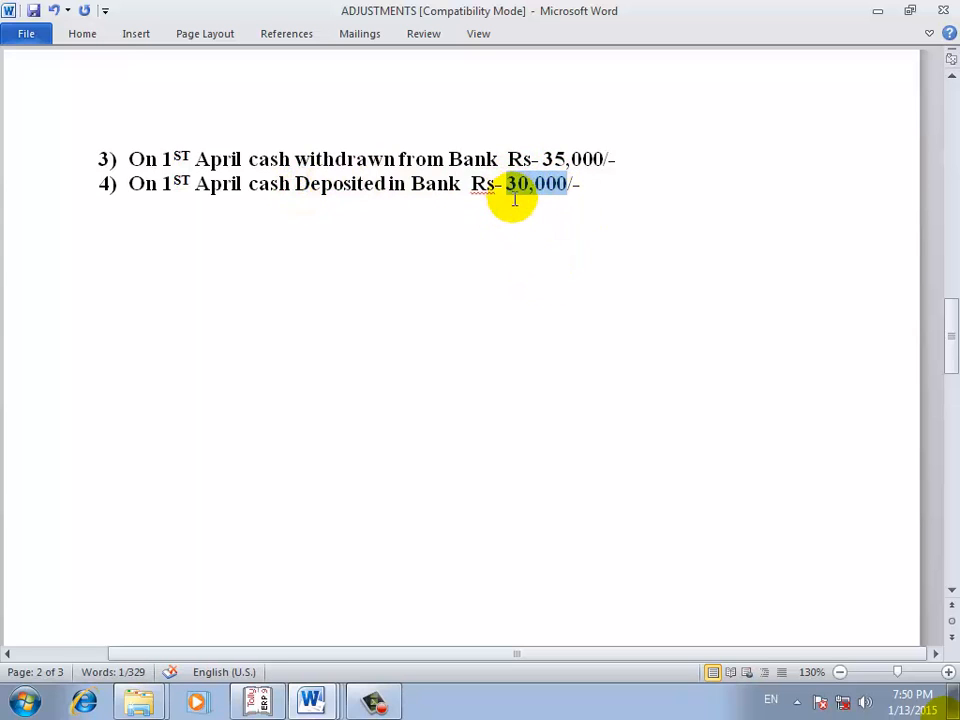
pyautogui.click(454, 212)
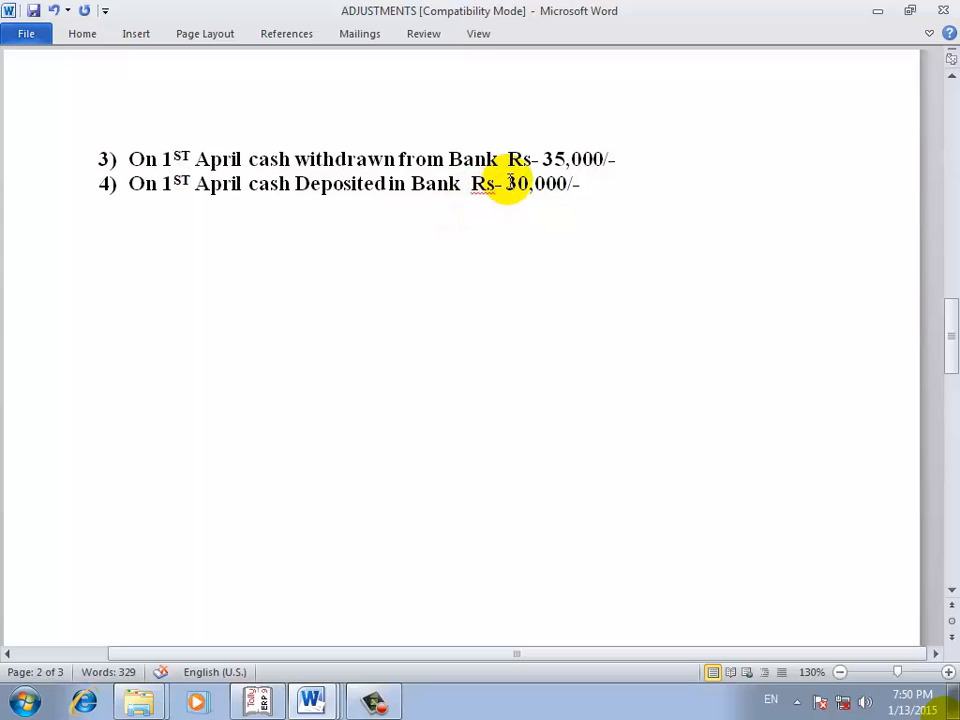
pyautogui.moveTo(507, 183); pyautogui.dragTo(580, 184)
pyautogui.click(531, 246)
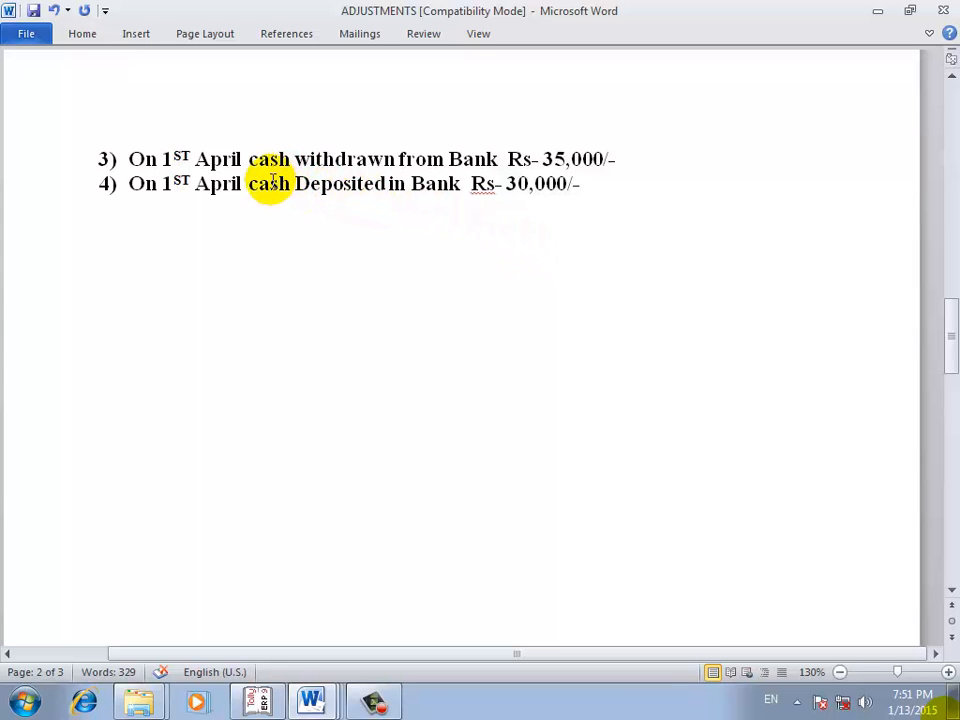
pyautogui.moveTo(245, 183); pyautogui.dragTo(311, 189)
pyautogui.click(311, 231)
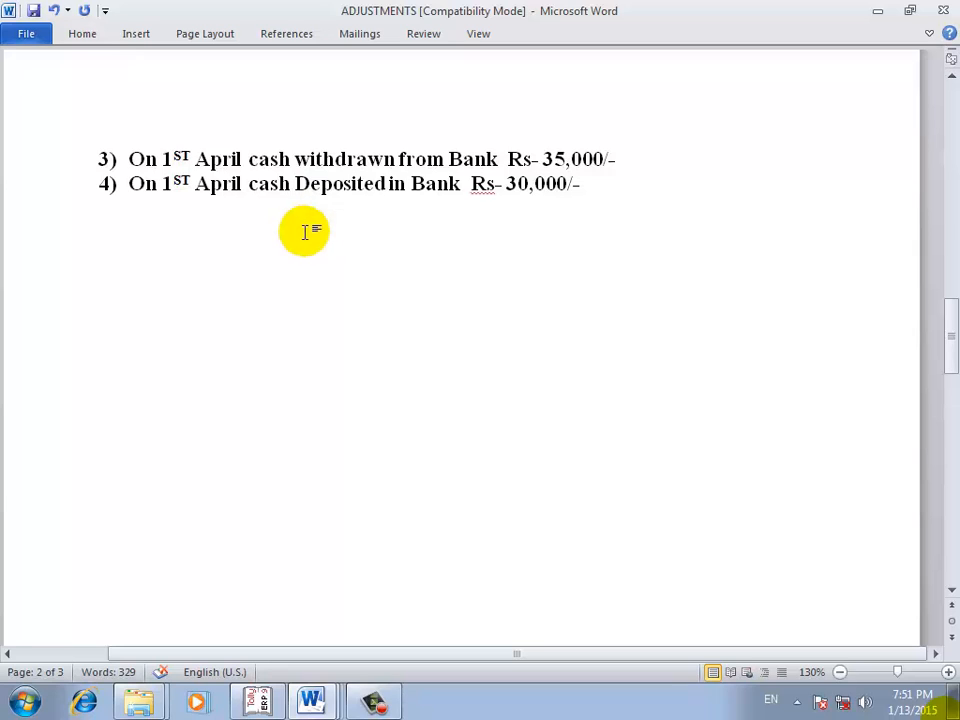
# Return to the "adj no 1 to 4" document and examine the debit and credit accounts listed for adjustment 3
pyautogui.click(312, 702)
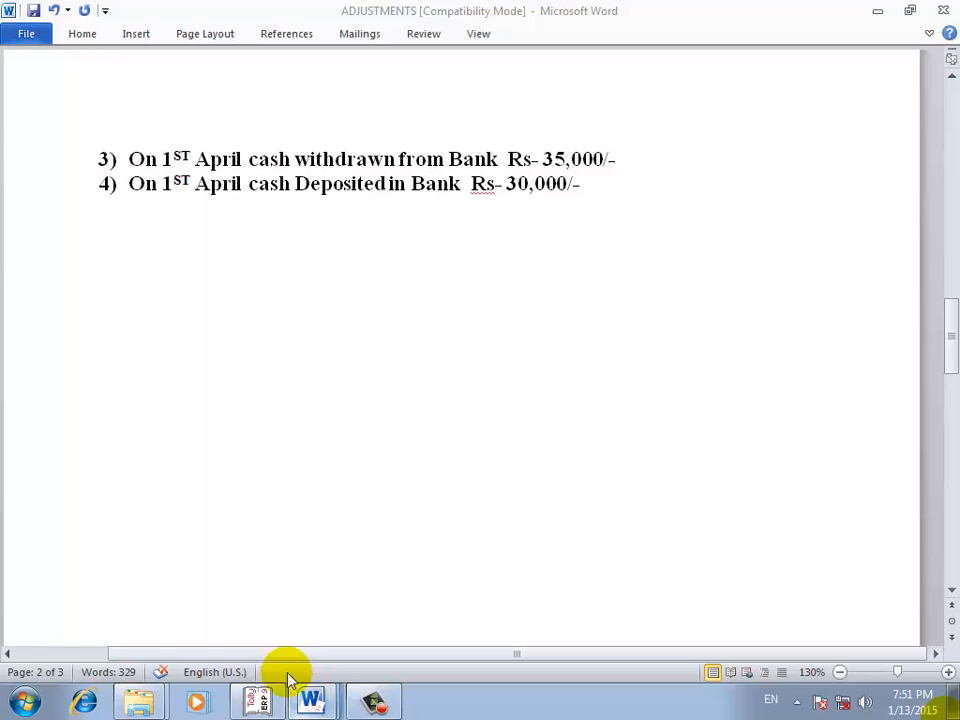
pyautogui.click(199, 628)
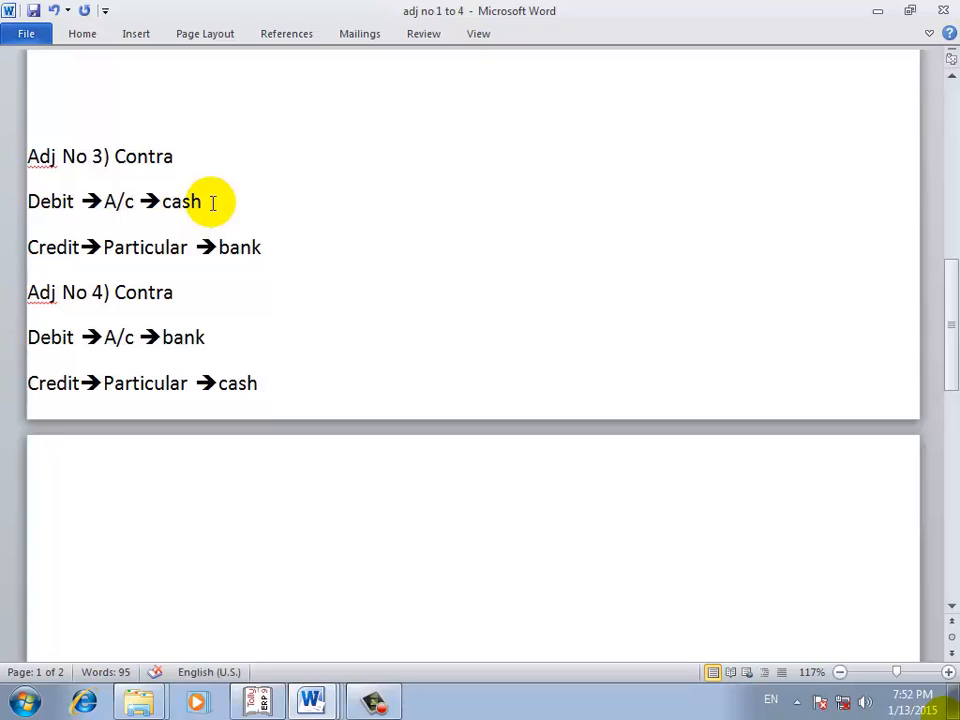
pyautogui.moveTo(212, 203); pyautogui.dragTo(163, 199)
pyautogui.click(314, 280)
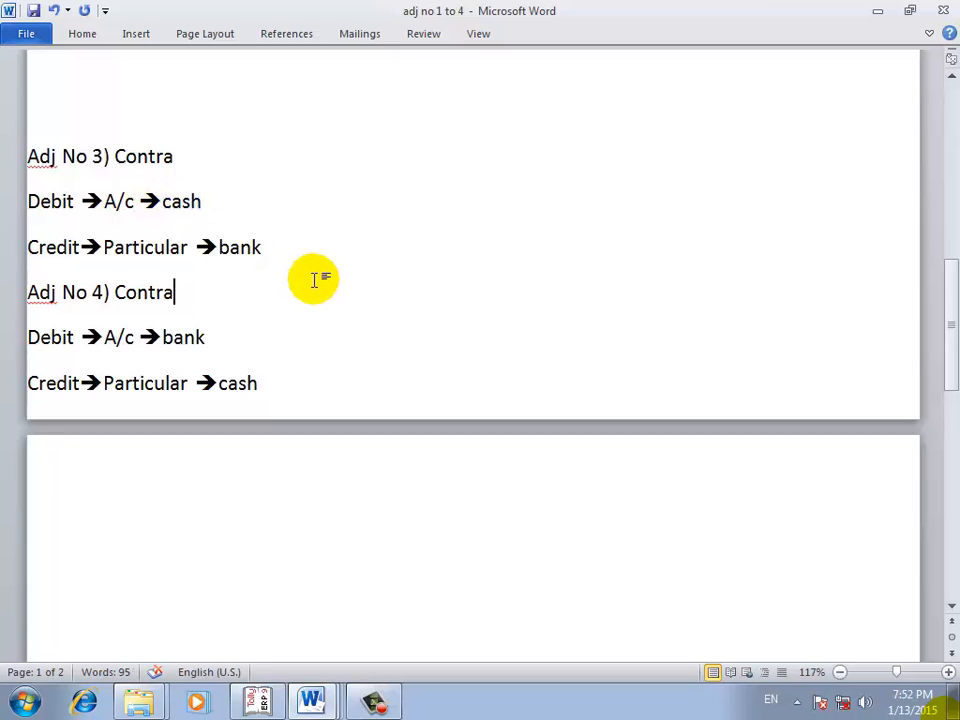
pyautogui.click(272, 245)
pyautogui.moveTo(272, 245); pyautogui.dragTo(225, 242)
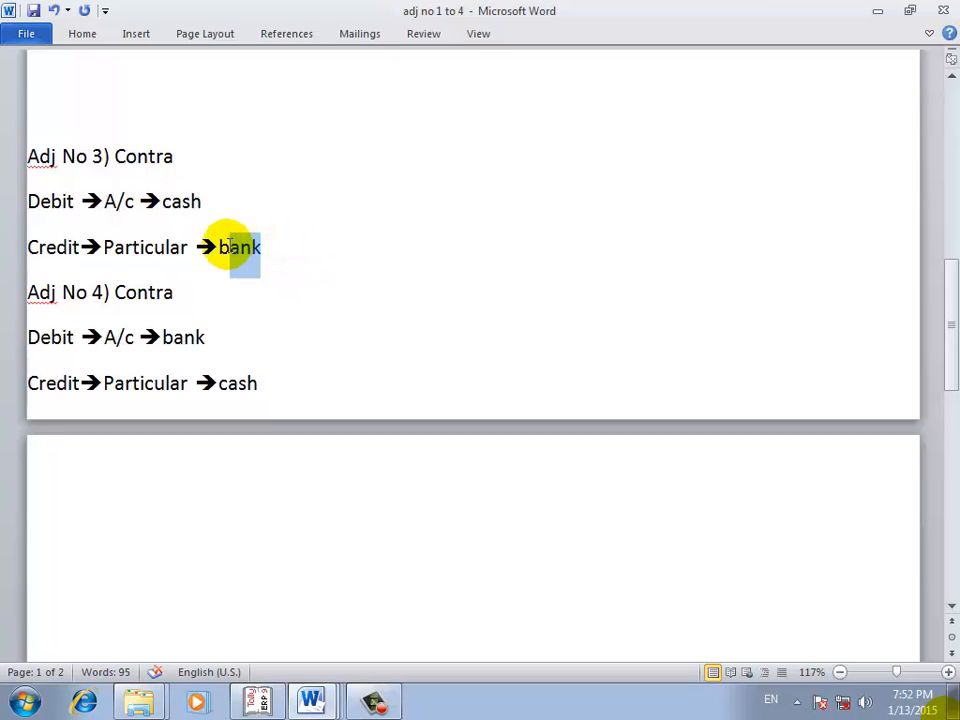
pyautogui.click(197, 276)
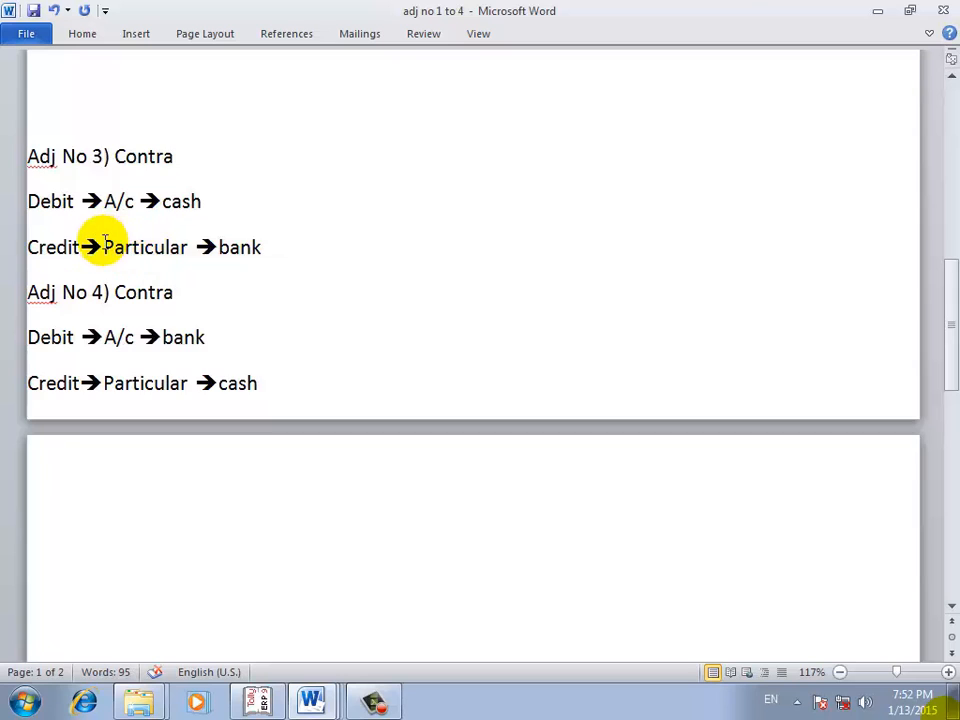
pyautogui.moveTo(103, 247); pyautogui.dragTo(187, 250)
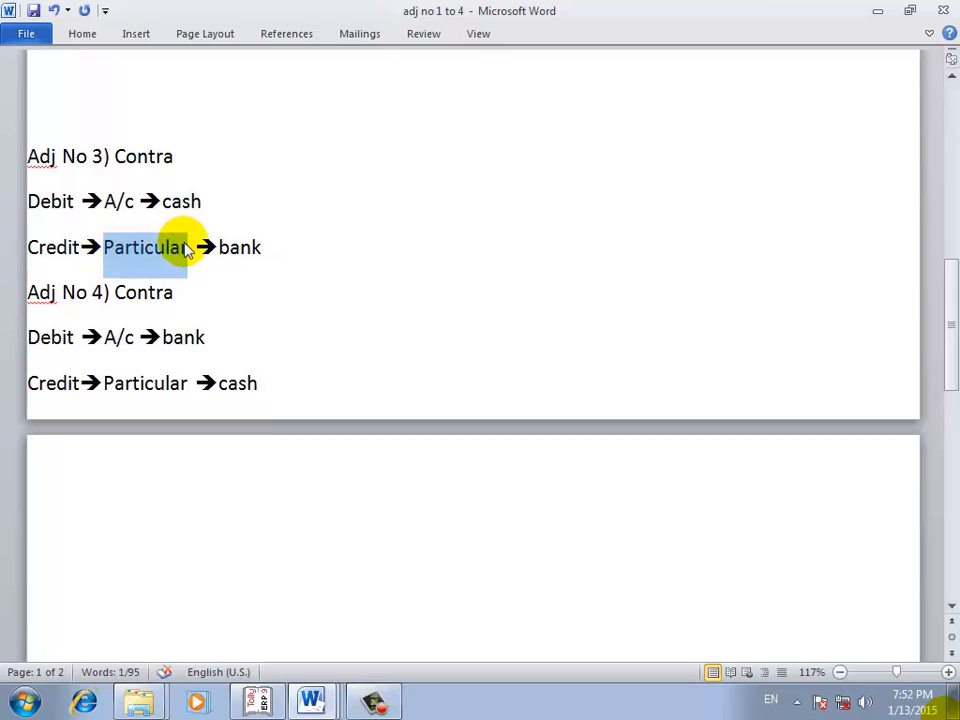
pyautogui.click(217, 358)
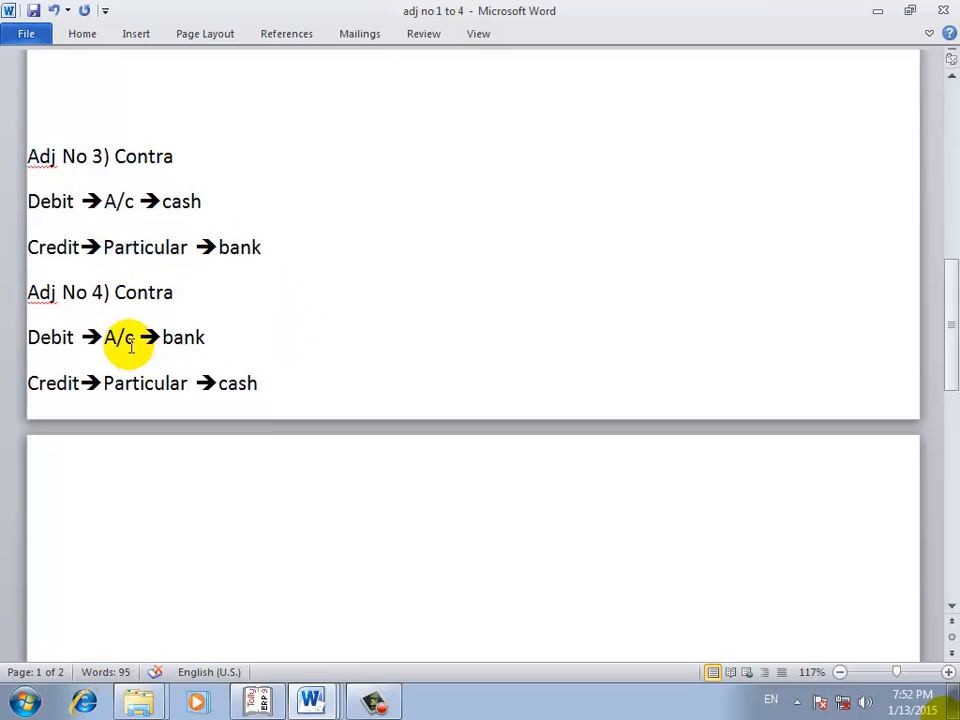
# Switch to Tally.ERP 9 and start a Contra accounting voucher with Cash as the account
pyautogui.hotkey('alt', 'Tab')
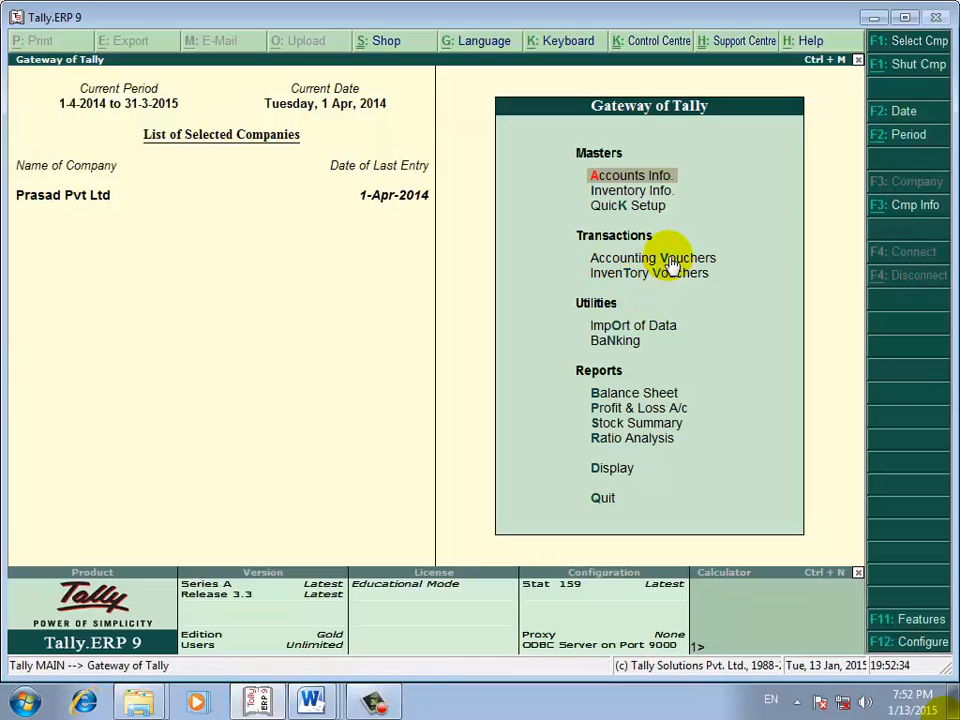
pyautogui.click(671, 258)
pyautogui.click(673, 262)
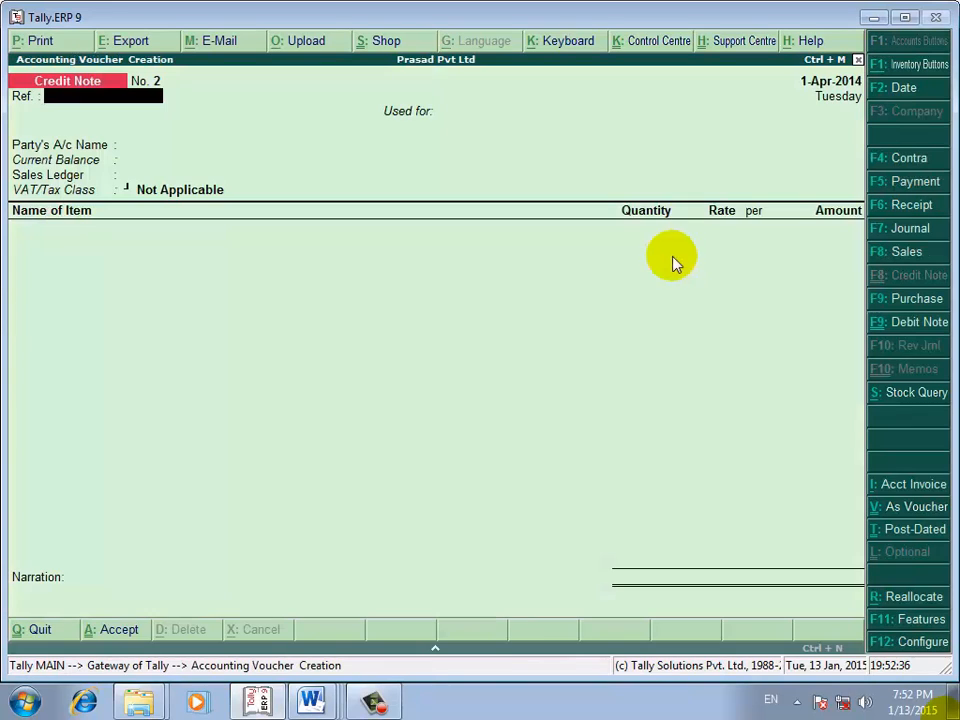
pyautogui.click(912, 162)
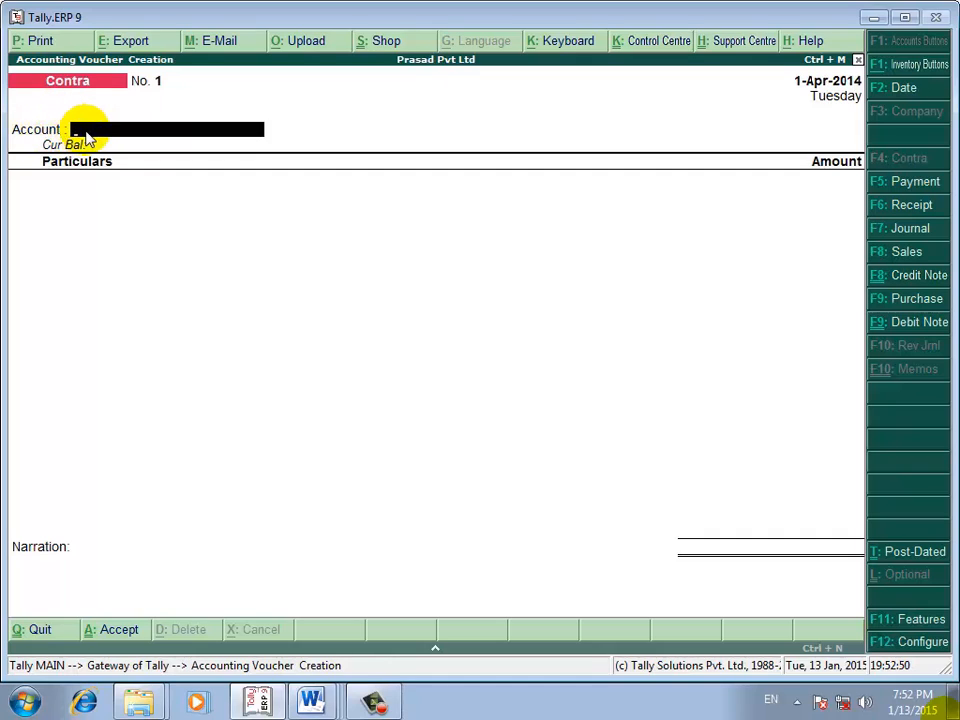
pyautogui.write('C')
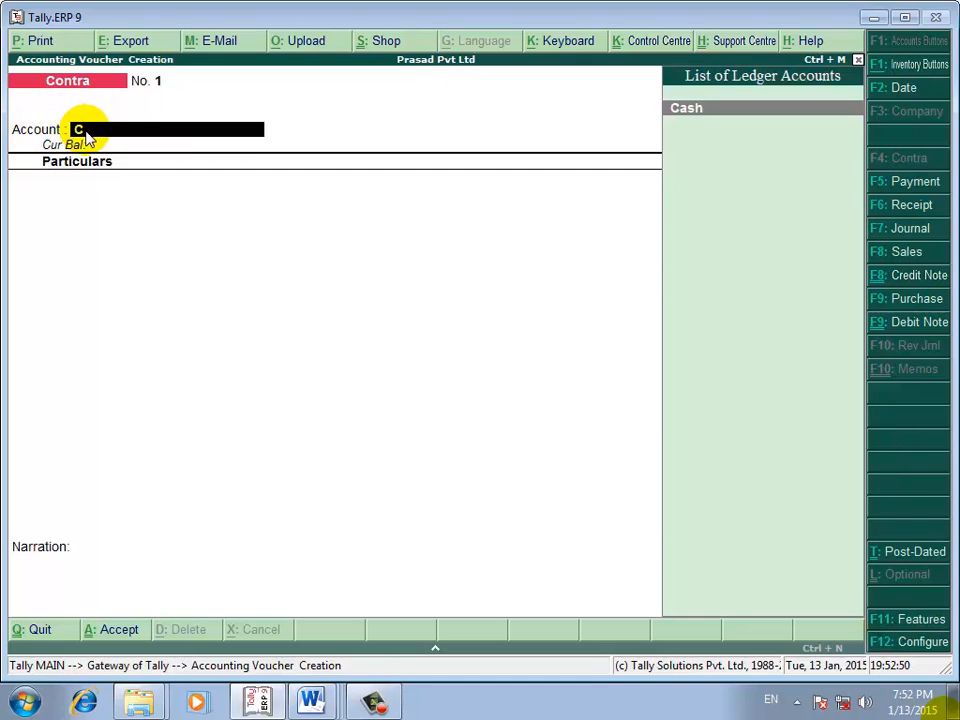
pyautogui.click(724, 110)
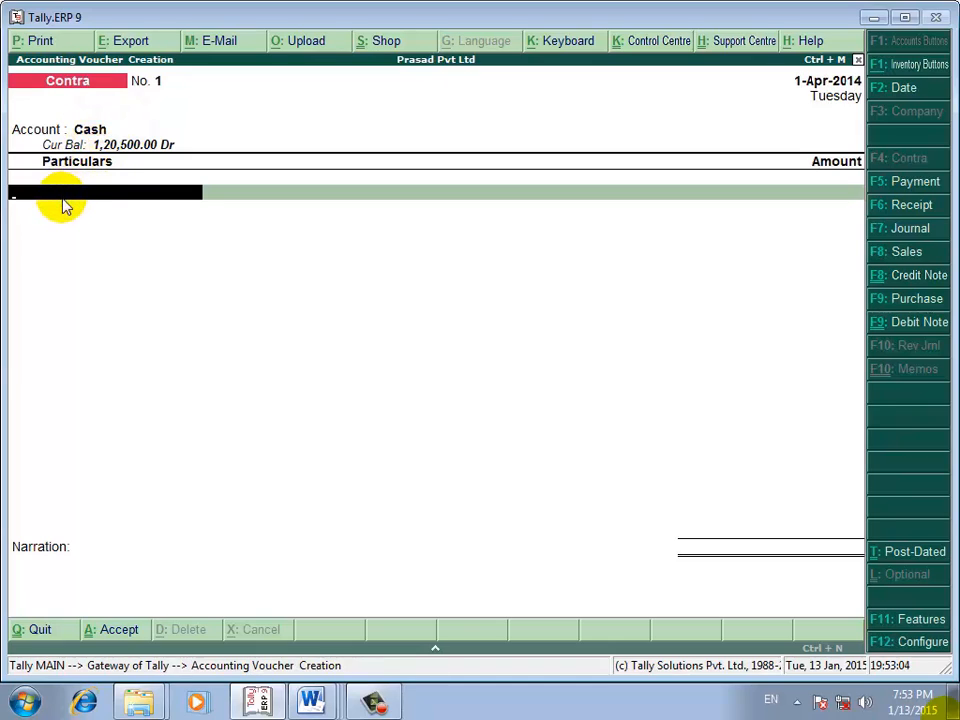
# Add Bank of India under the voucher's particulars with an amount of 35000
pyautogui.write('B')
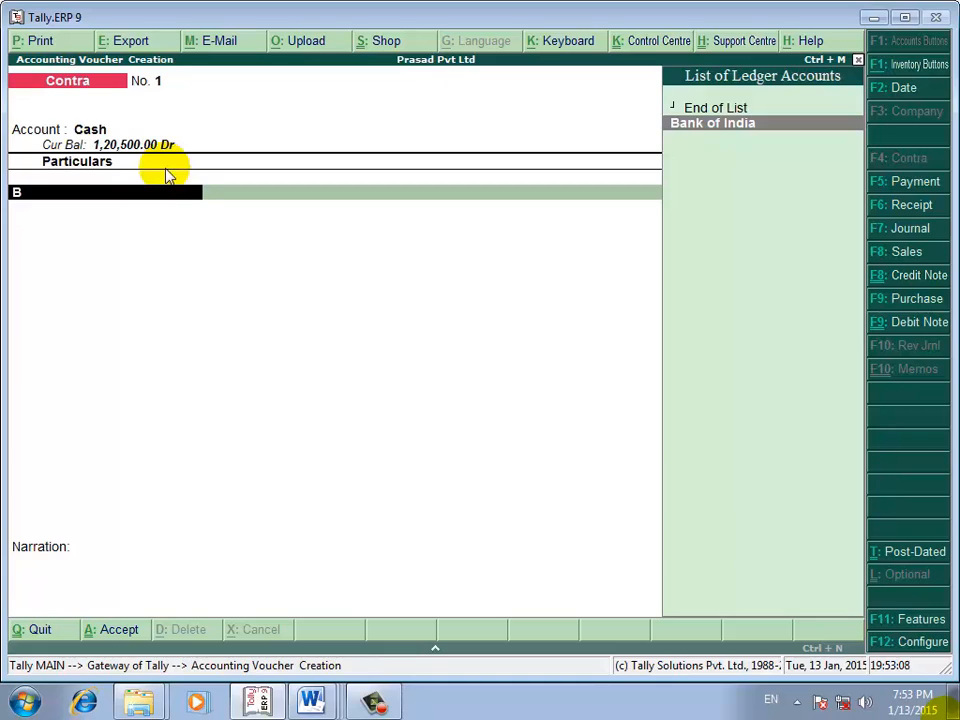
pyautogui.press('Return')
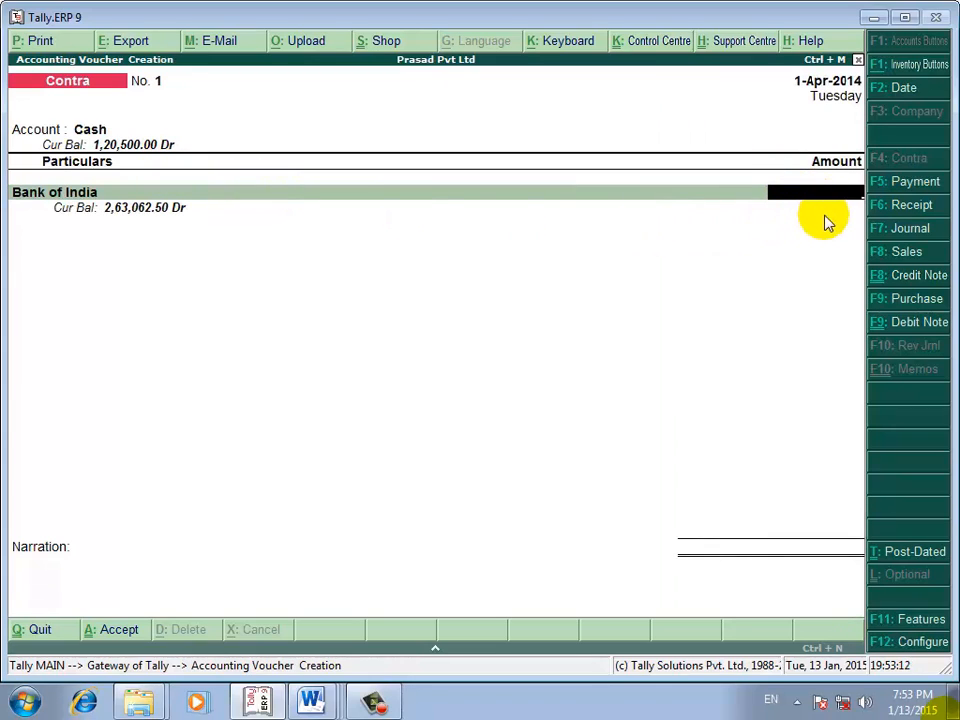
pyautogui.write('35000')
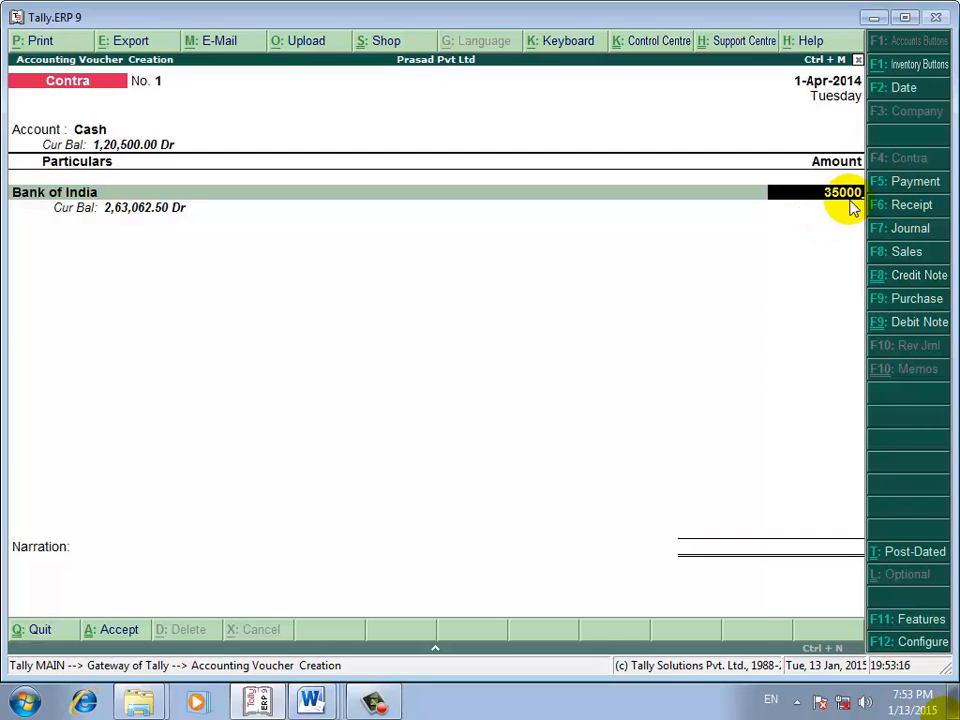
pyautogui.press('Return')
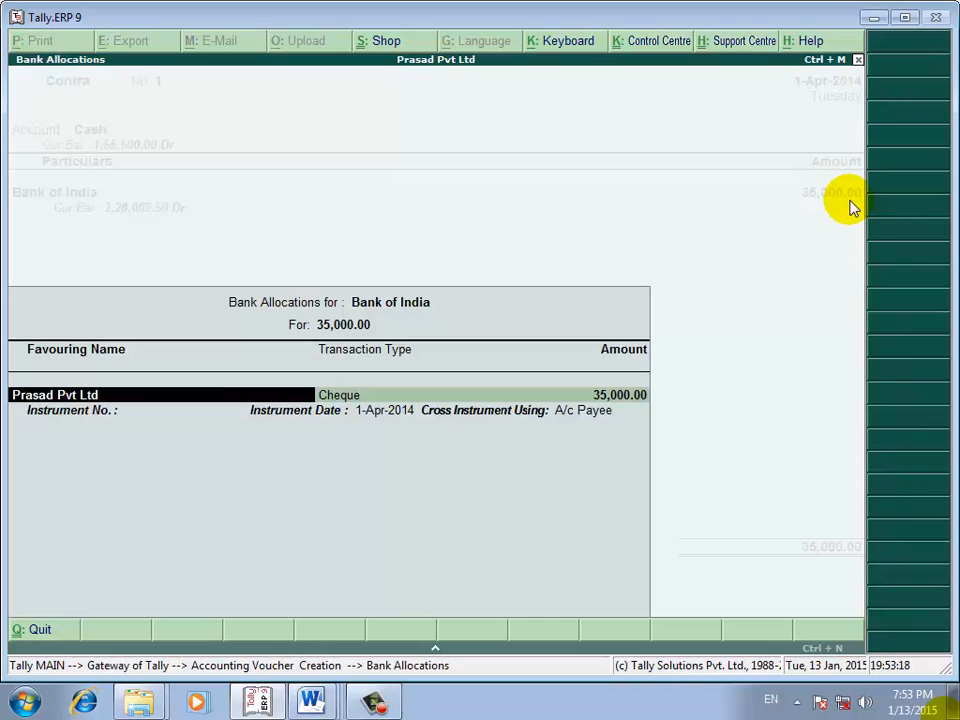
# Accept the Bank of India allocation as a Cheque with the default instrument details dated 1-Apr-2014
pyautogui.press('Return')
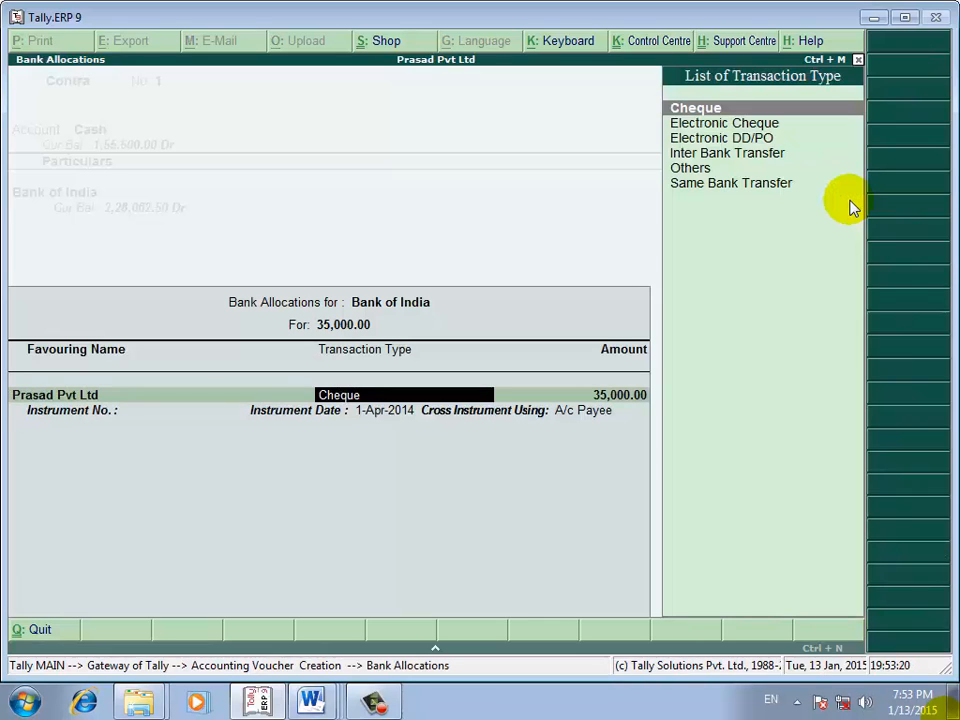
pyautogui.press('Return')
pyautogui.press('Return')
pyautogui.press('Return')
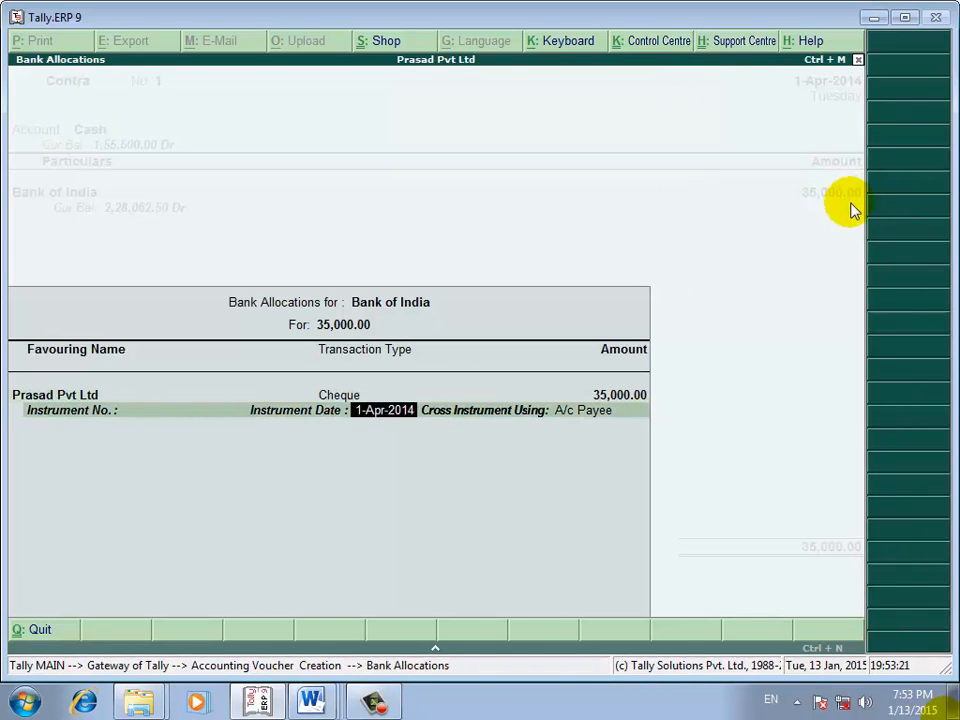
pyautogui.press('Return')
pyautogui.press('Return')
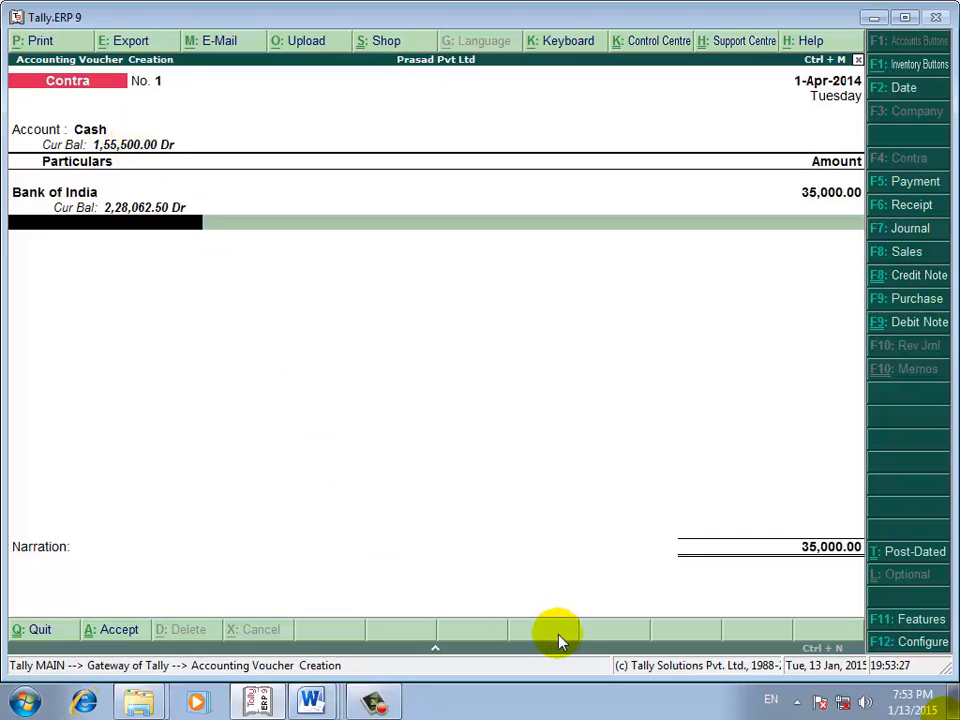
# Finish the particulars, leave the narration blank and save the contra voucher
pyautogui.press('Return')
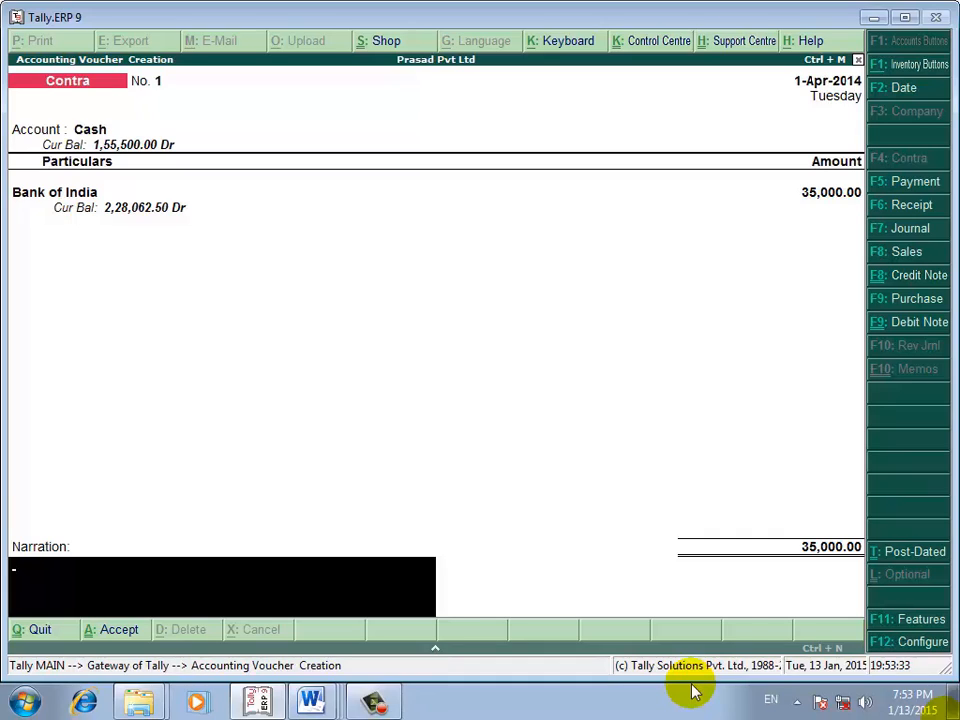
pyautogui.press('Return')
pyautogui.press('Return')
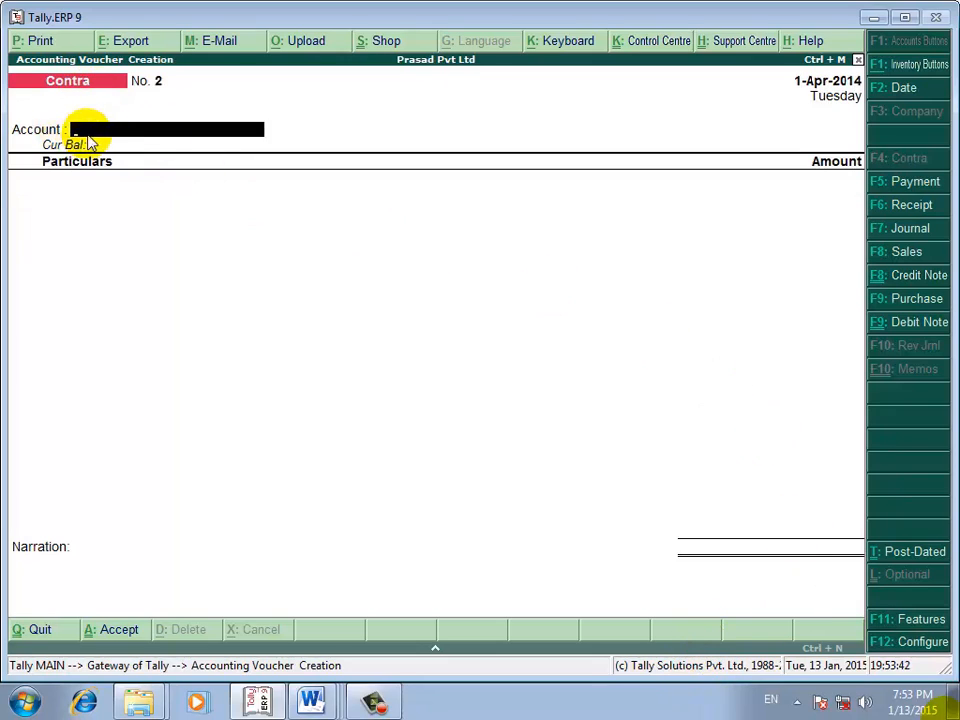
# Set Bank of India as the second contra voucher's account and add Cash under particulars with an amount of 30000
pyautogui.write('B')
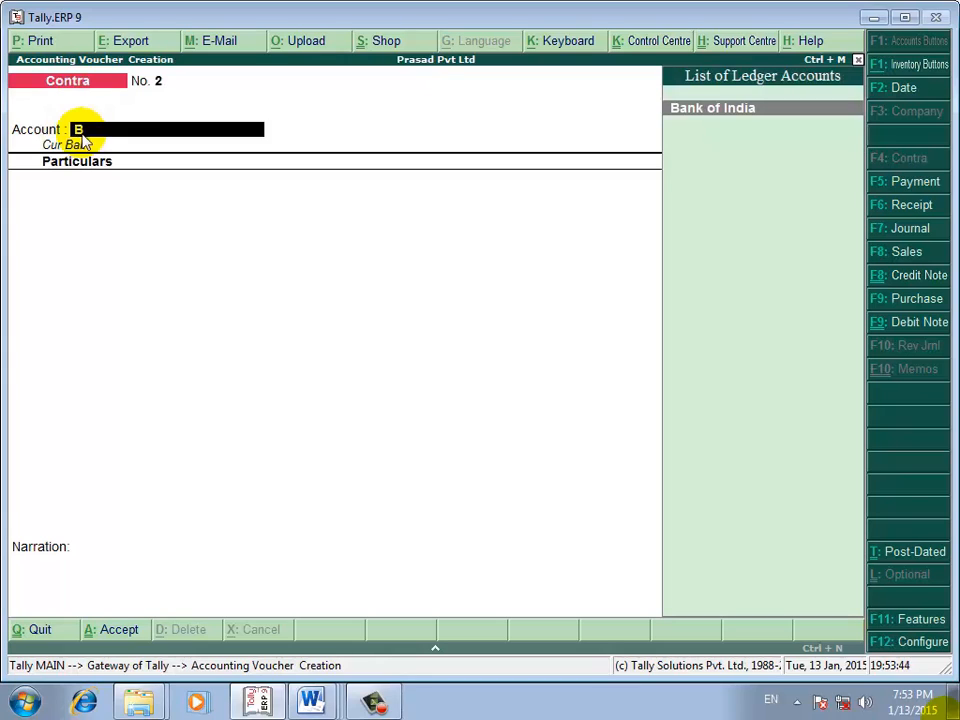
pyautogui.press('Return')
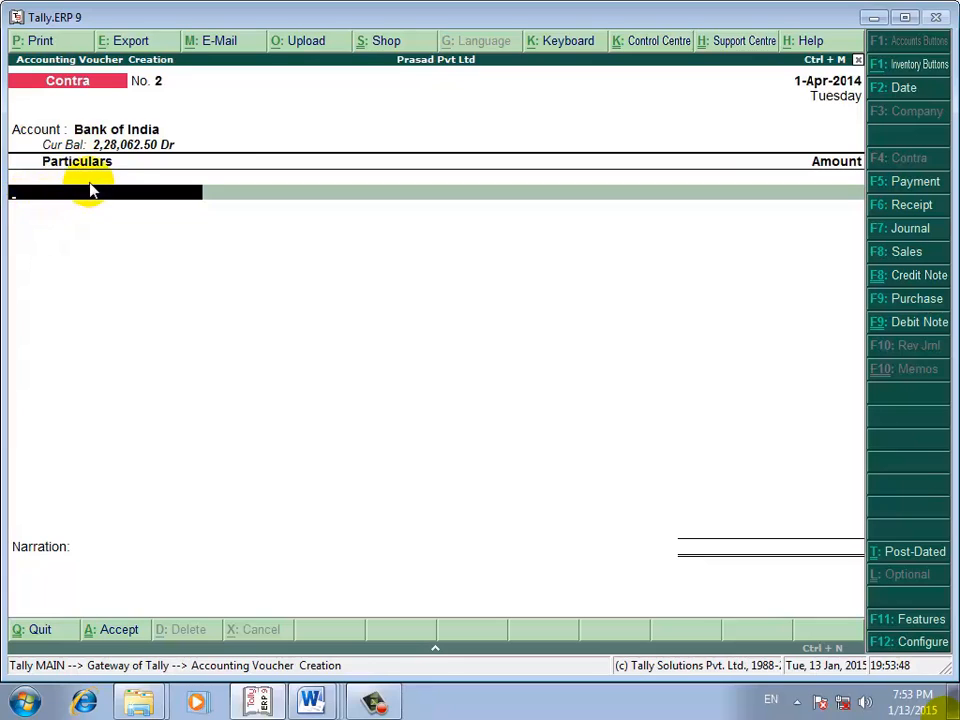
pyautogui.write('C')
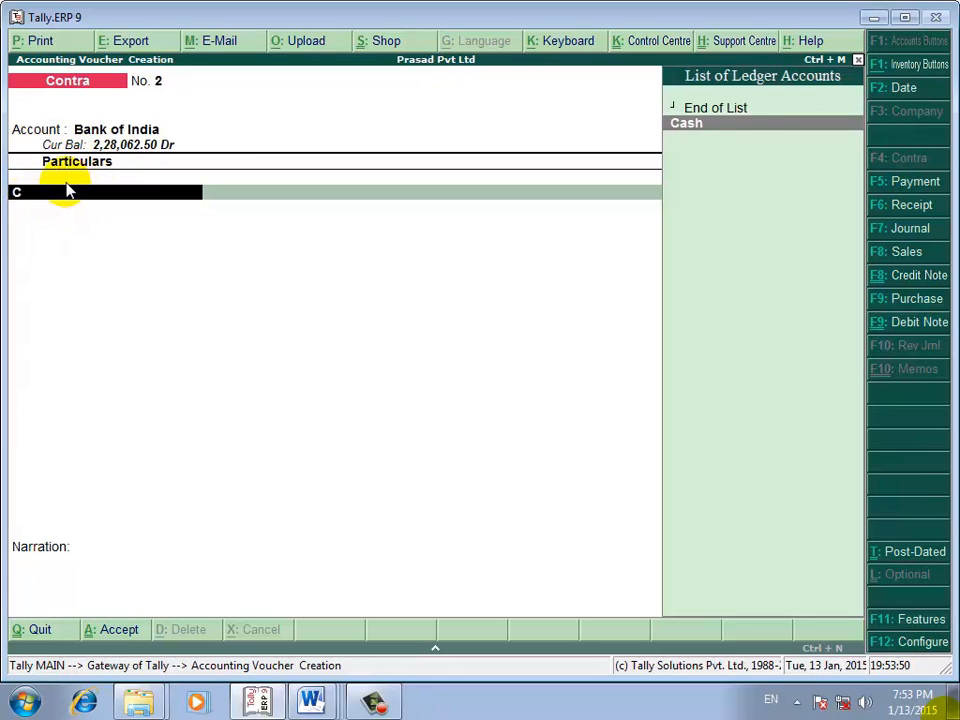
pyautogui.press('Return')
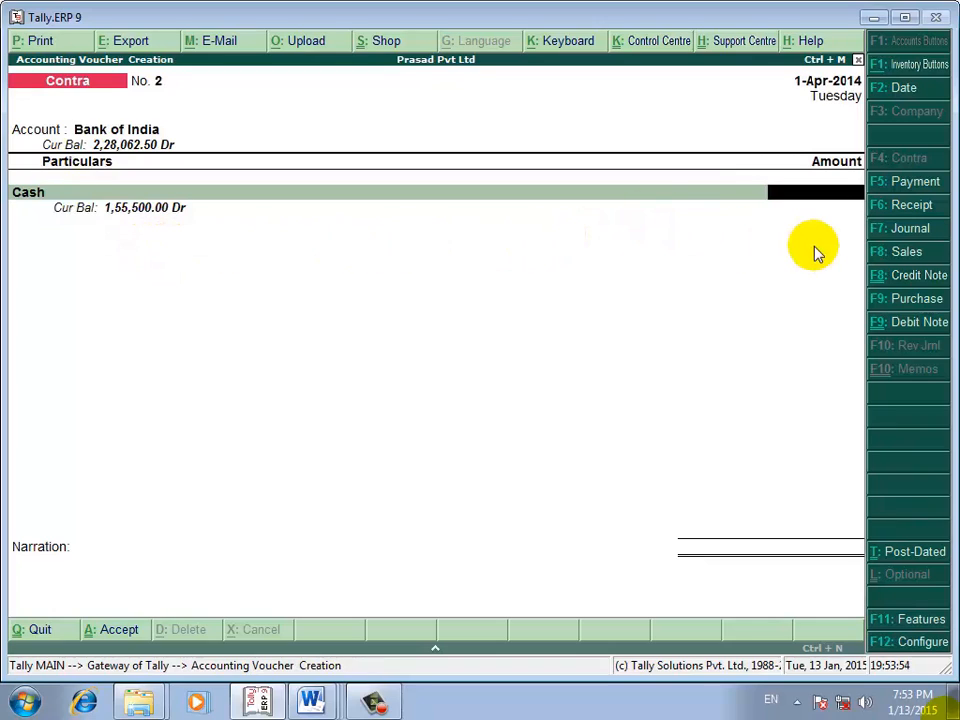
pyautogui.write('30000')
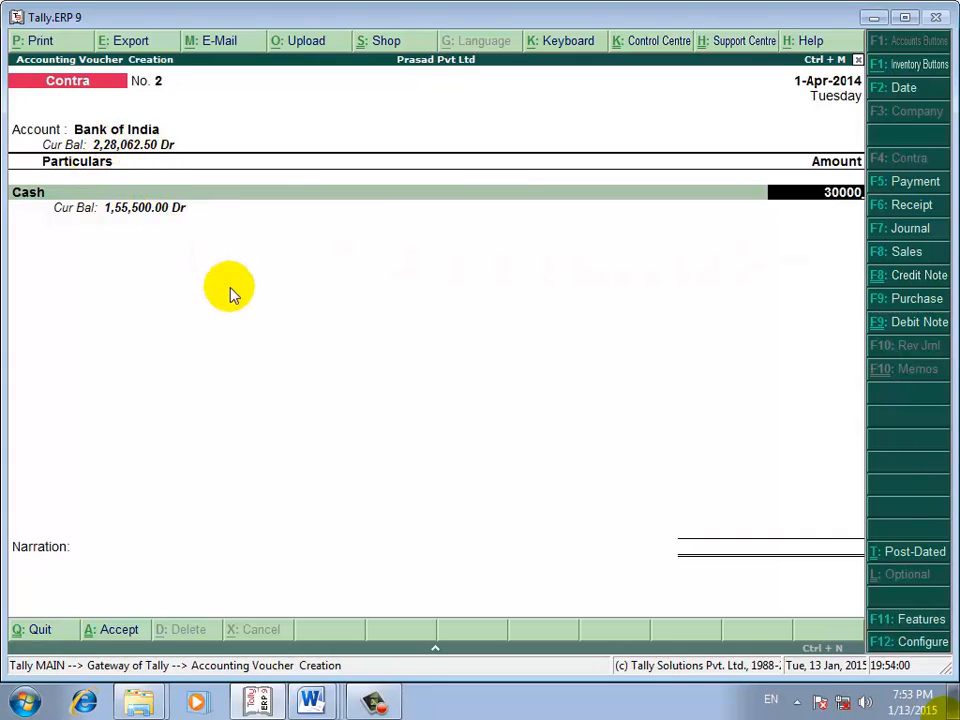
pyautogui.press('Return')
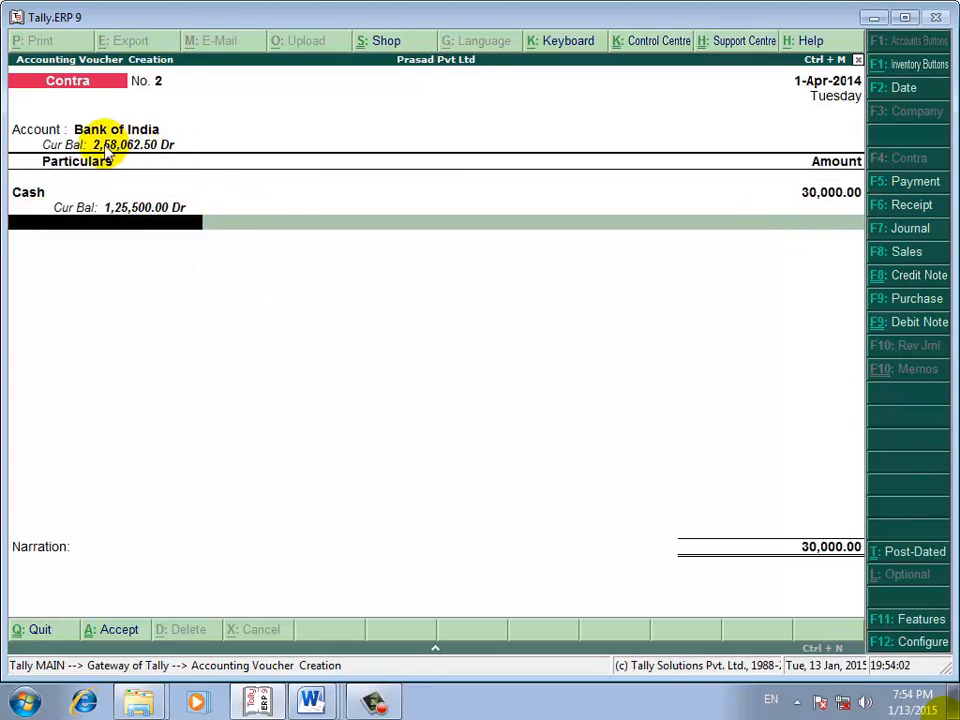
# Finish the particulars and accept the Bank of India allocation as Cheque/DD with the default instrument details dated 1-Apr-2014
pyautogui.press('Return')
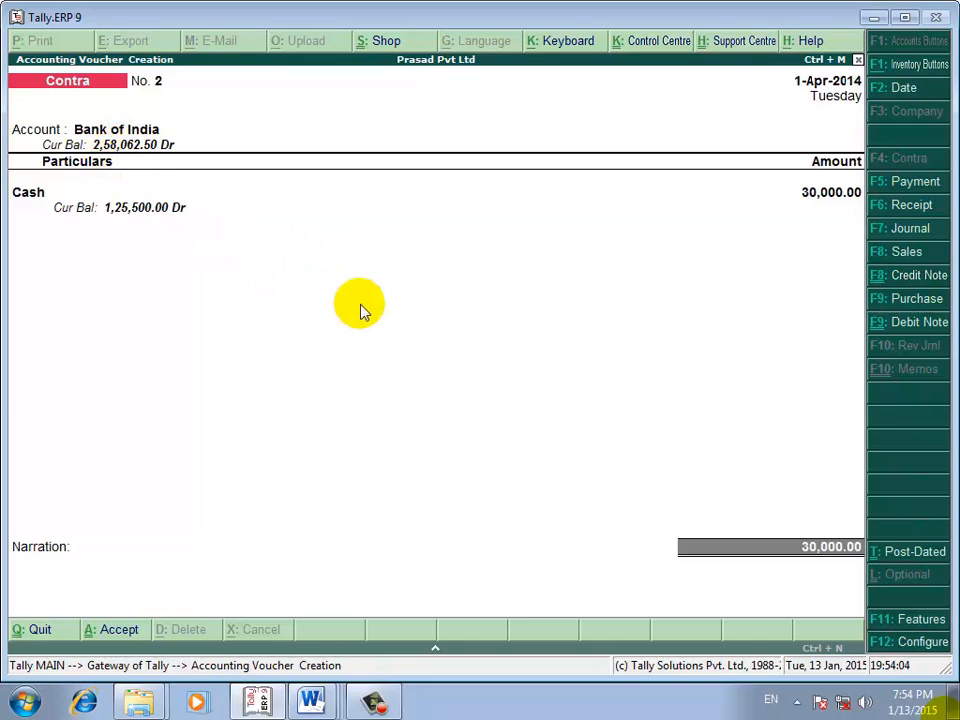
pyautogui.press('Return')
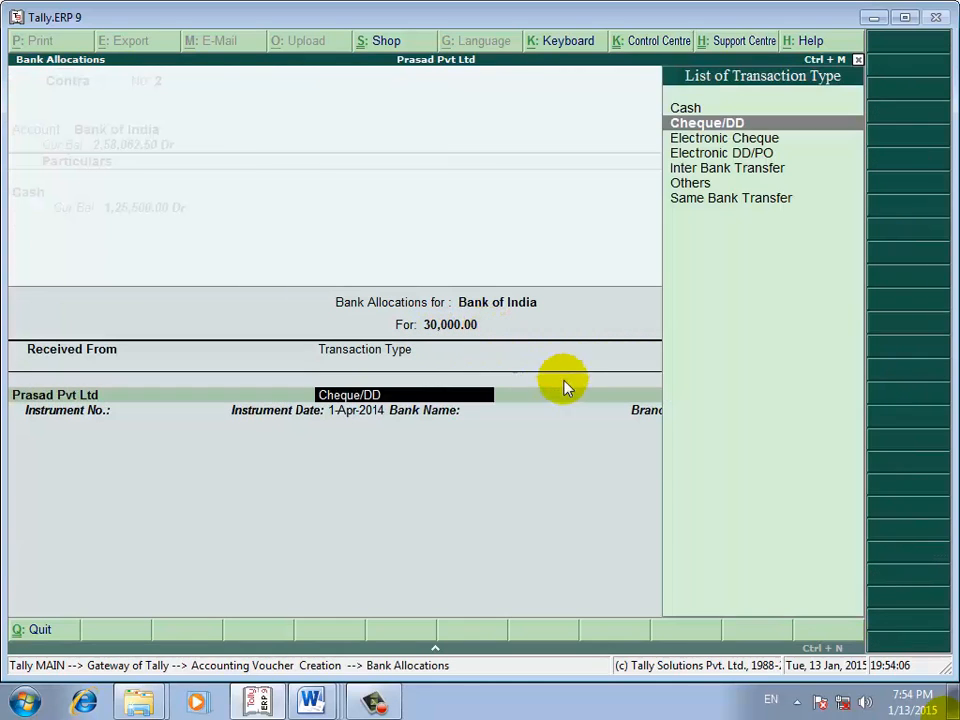
pyautogui.press('Return')
pyautogui.press('Return')
pyautogui.press('Return')
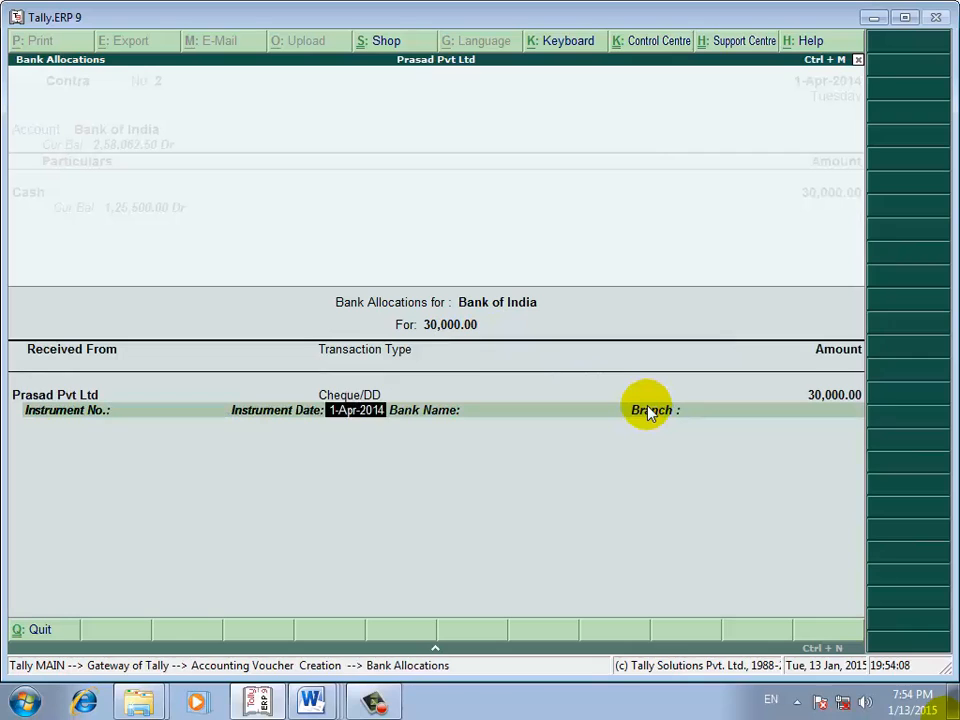
pyautogui.press('Return')
pyautogui.press('Return')
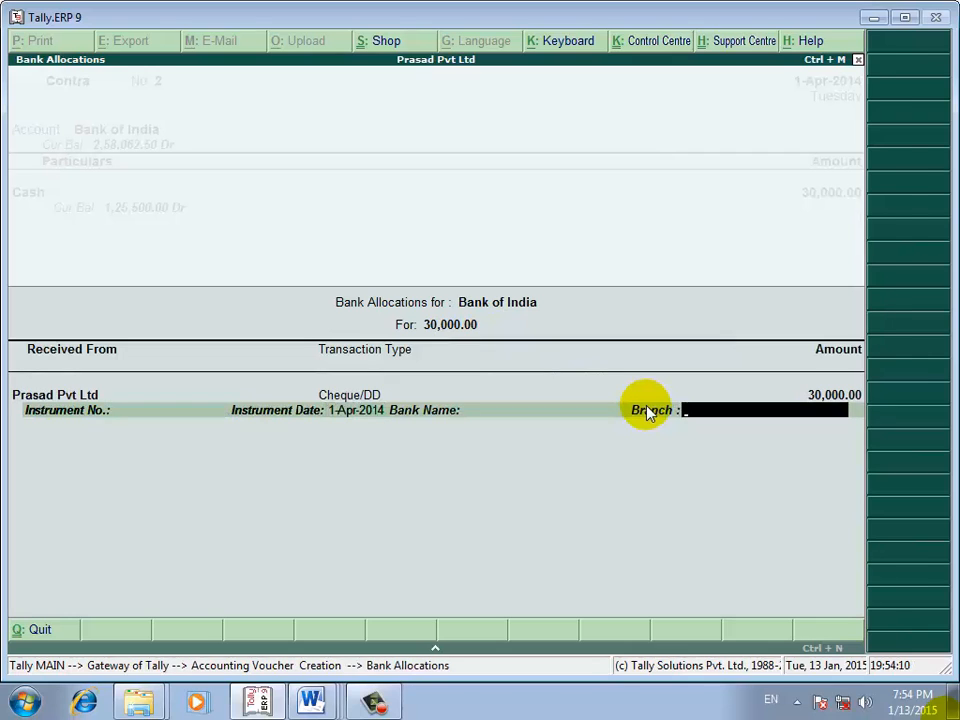
pyautogui.press('Return')
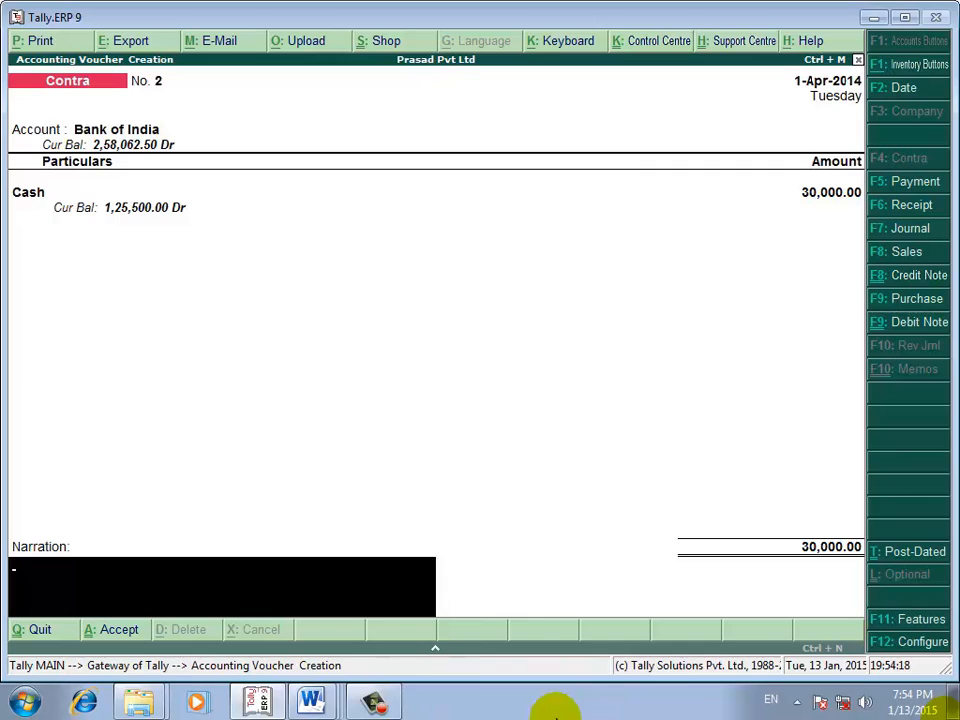
# Save the contra voucher with a blank narration and quit voucher creation to return to the Gateway of Tally
pyautogui.press('Return')
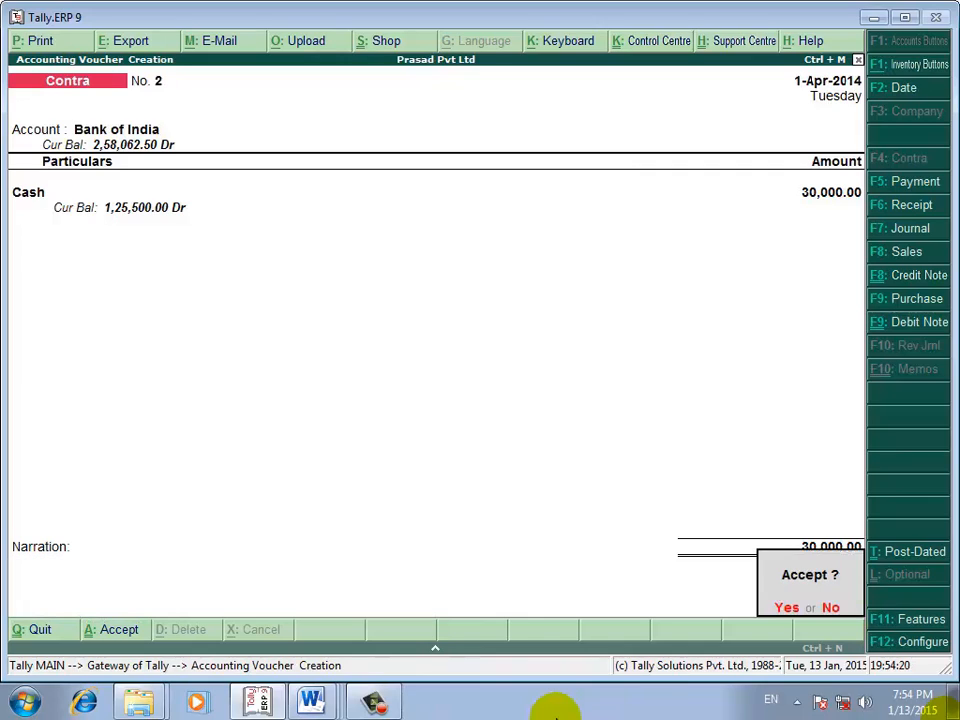
pyautogui.press('Return')
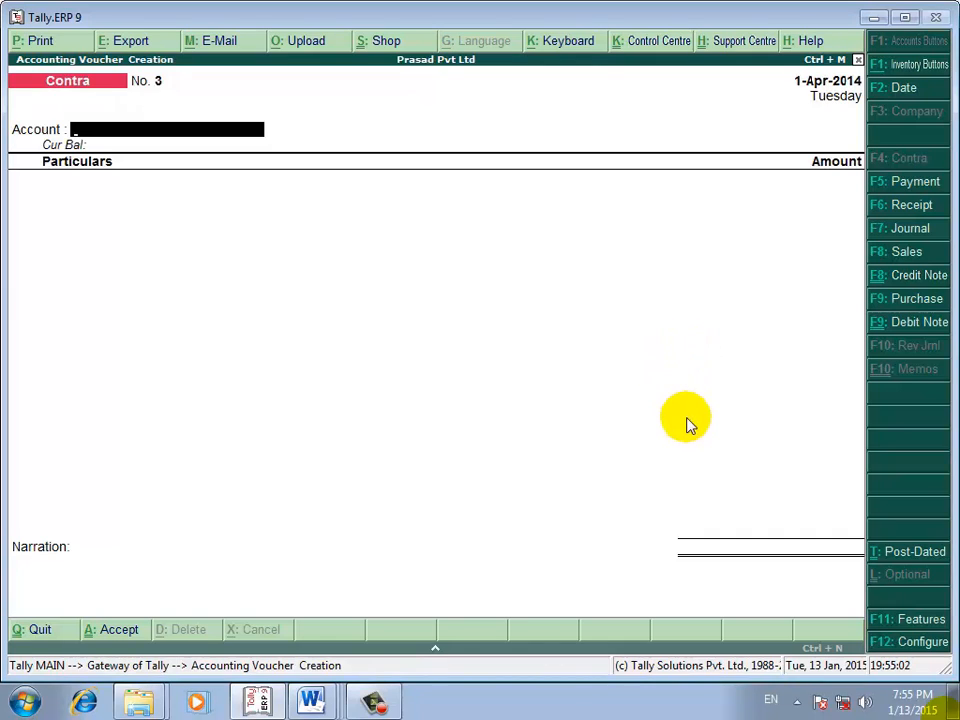
pyautogui.press('Escape')
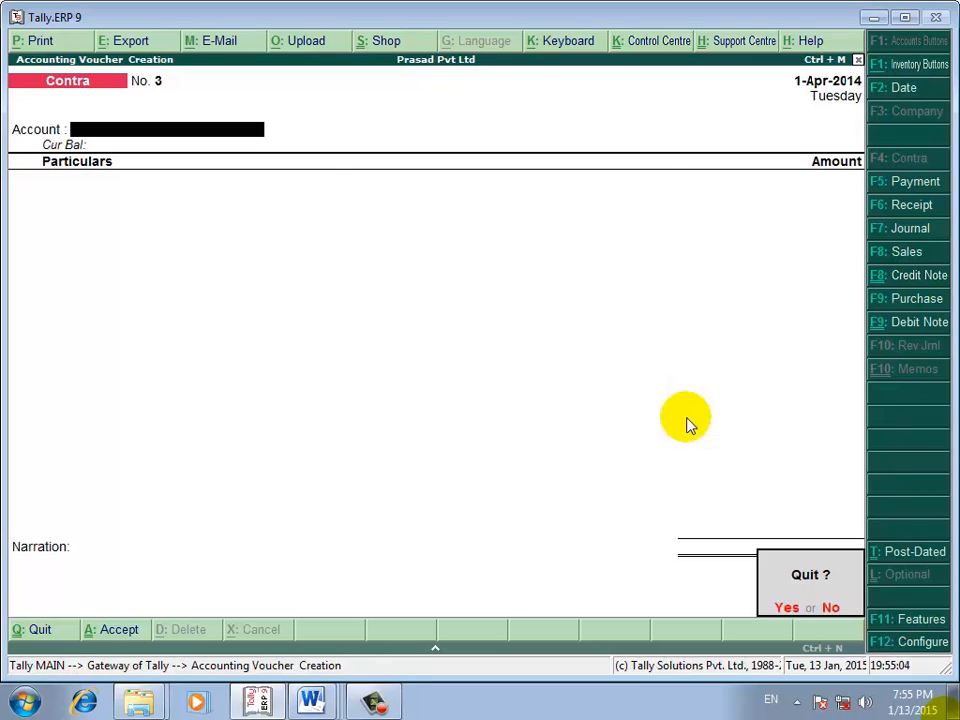
pyautogui.press('y')
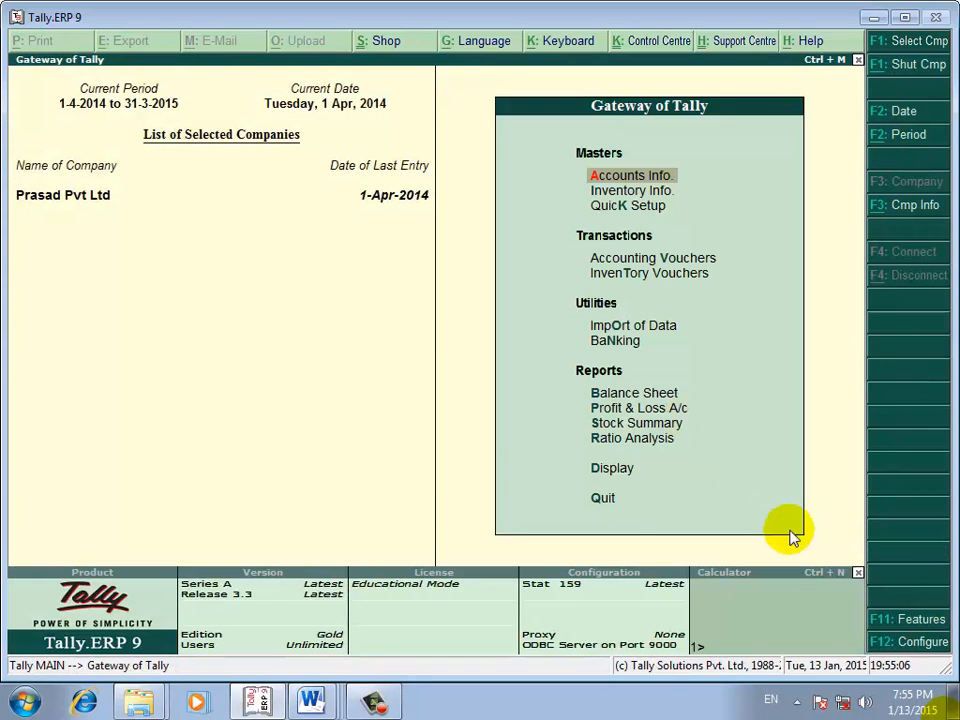